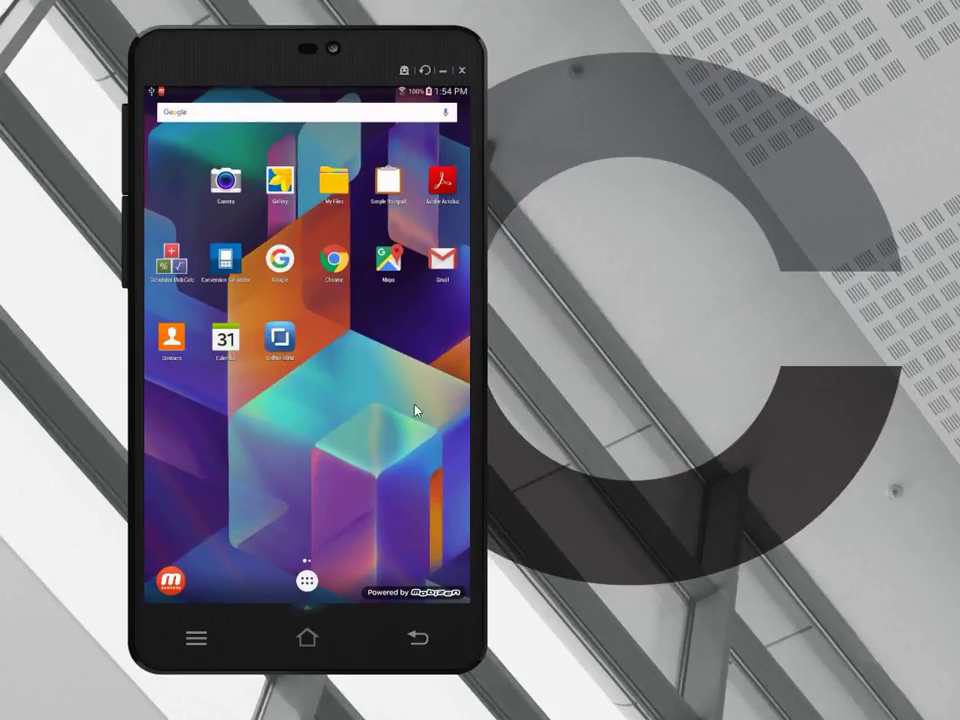
- Swipe to the second home-screen page to show the FLOW Mobile app
drag(424, 401, 274, 407)
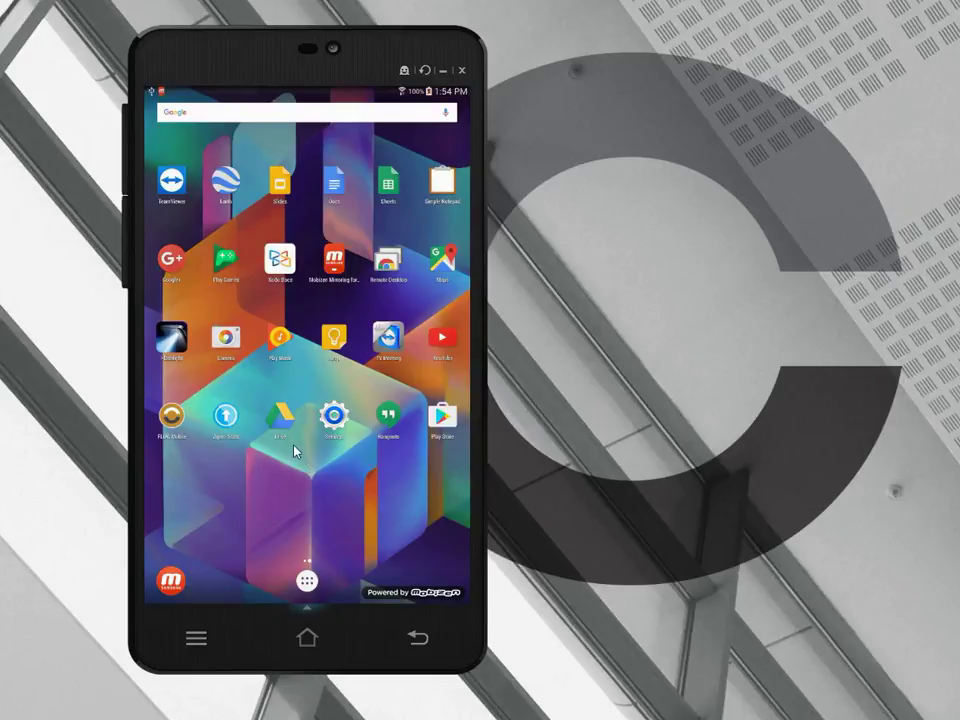
- Launch FLOW Mobile to its welcome screen, last synced July 1, 2016
click(173, 422)
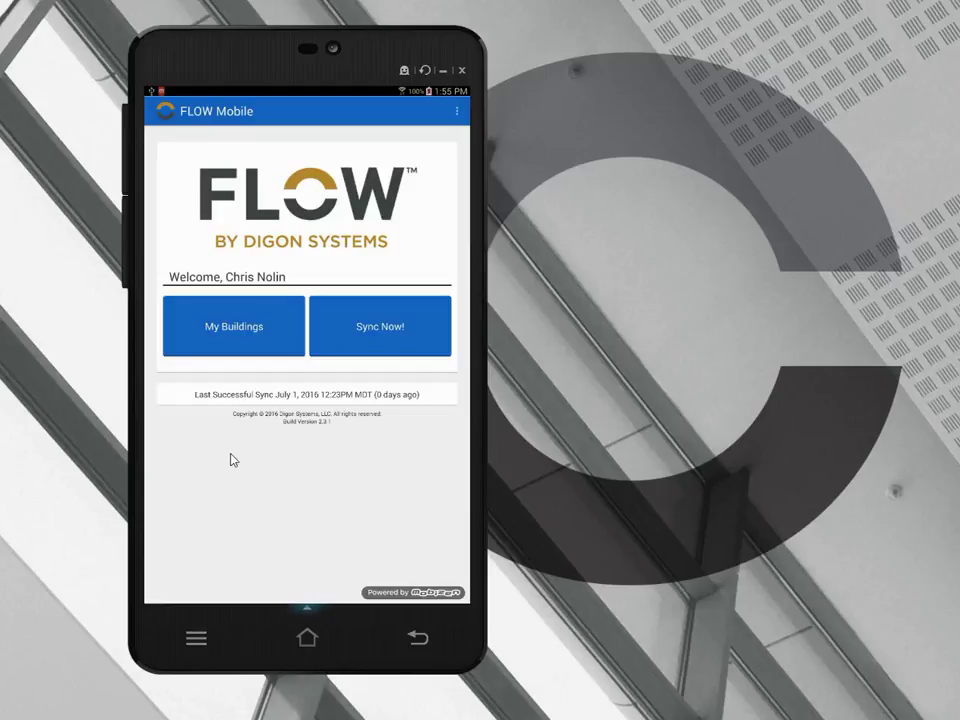
click(240, 335)
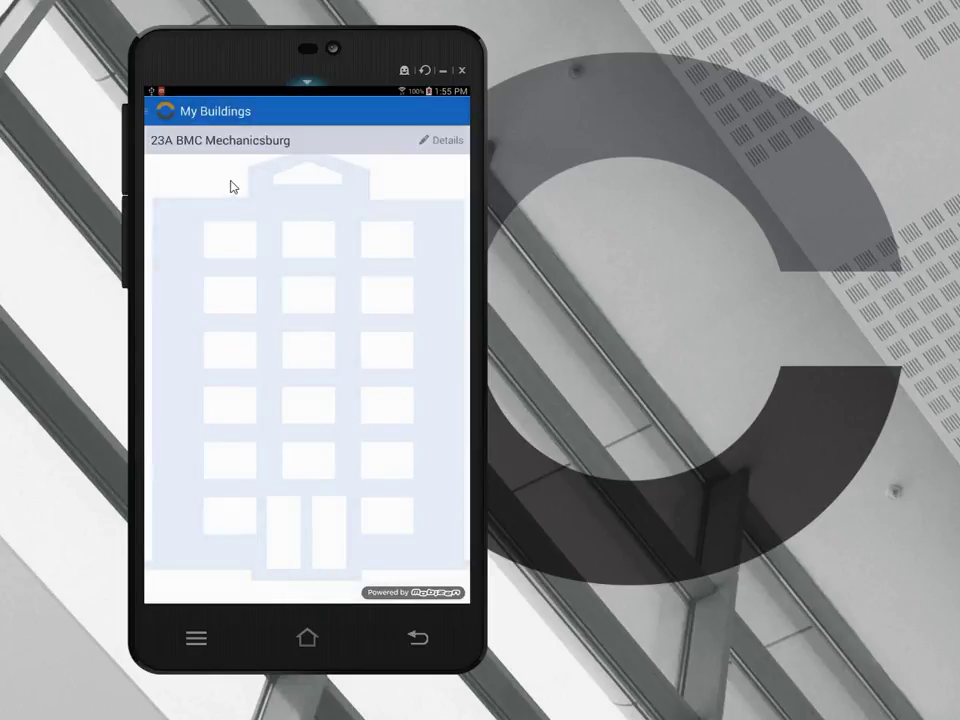
click(441, 146)
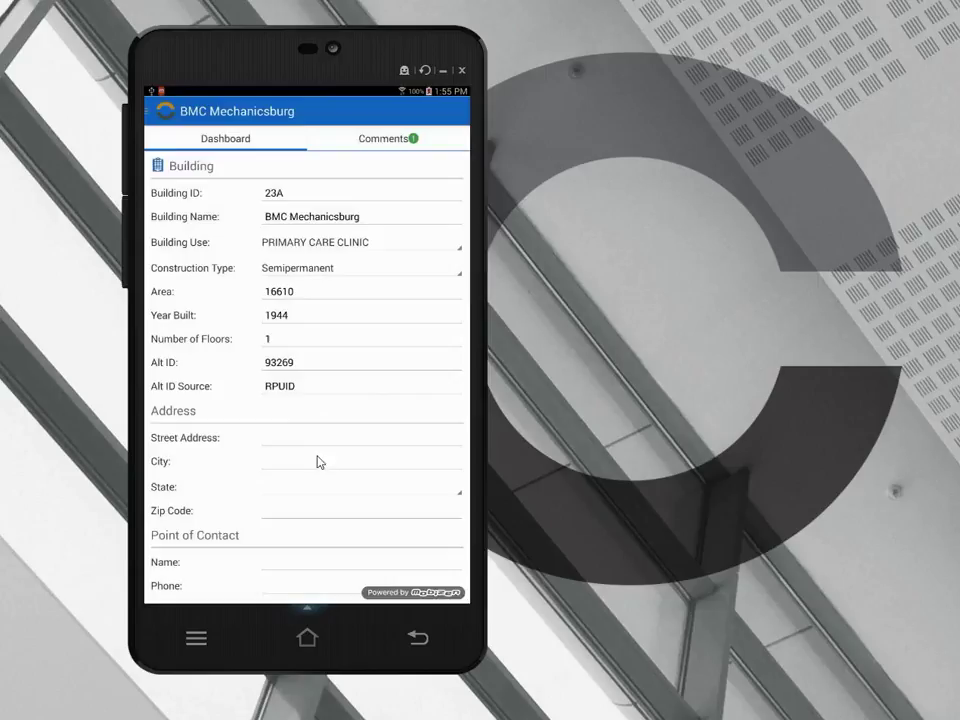
scroll(293, 443, down, 2)
scroll(300, 555, down, 2)
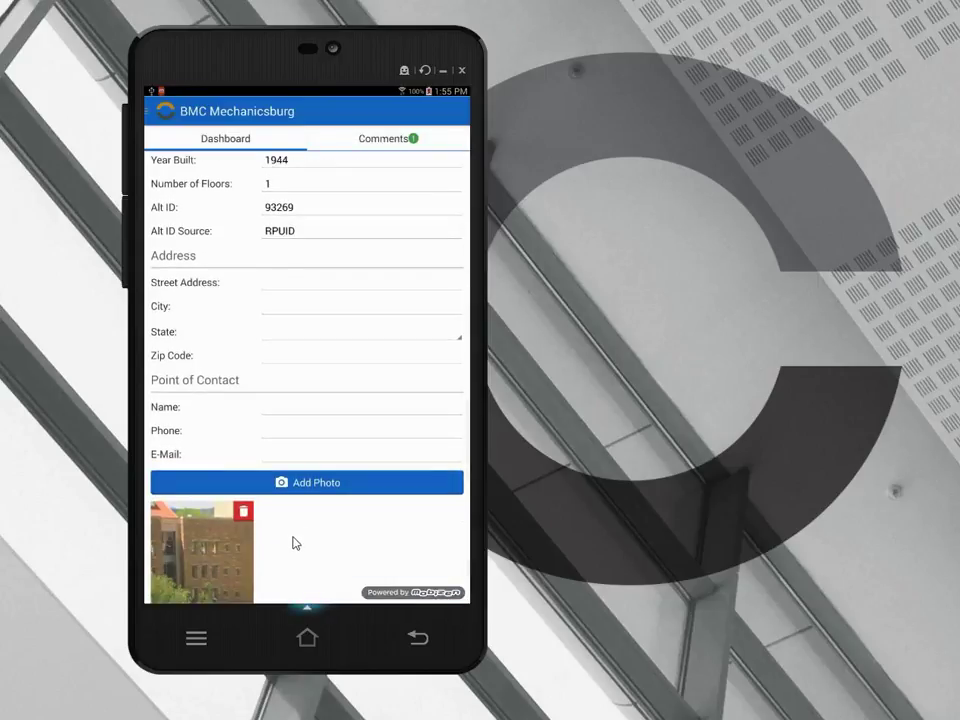
scroll(296, 542, up, 4)
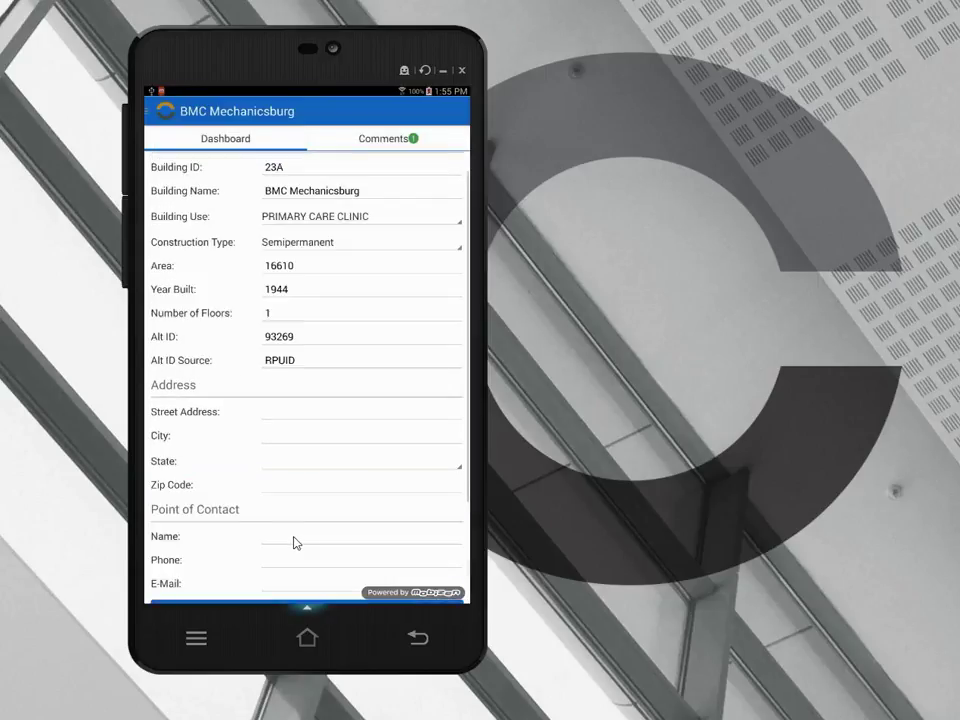
click(385, 143)
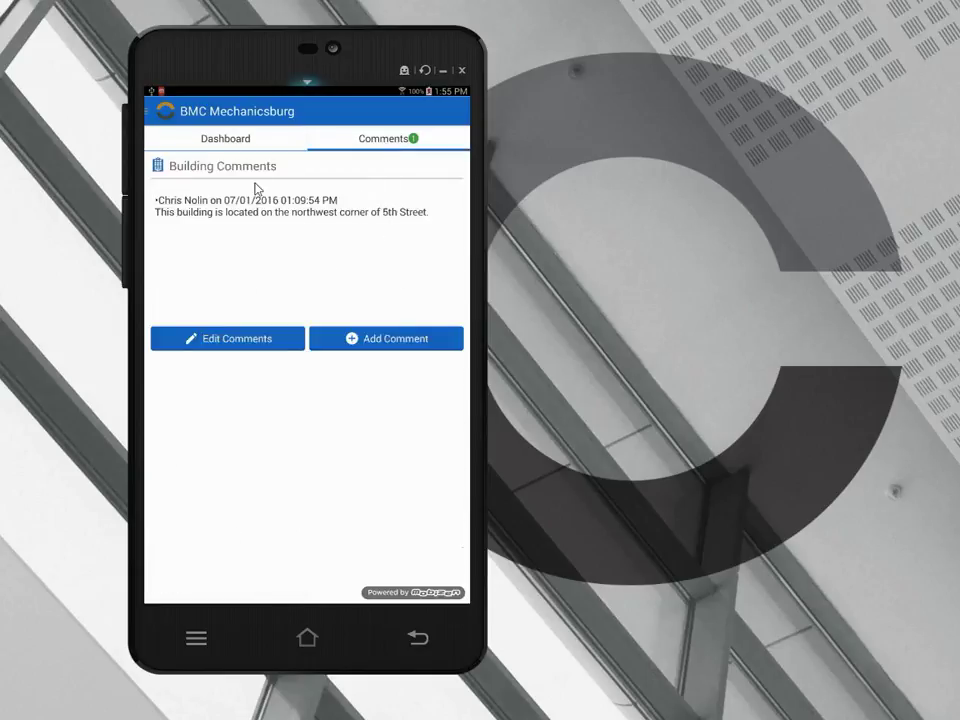
- Drill from the buildings list into 23A BMC Mechanicsburg, D40 FIRE PROTECTION, then D4040 SPRINKLERS
click(416, 640)
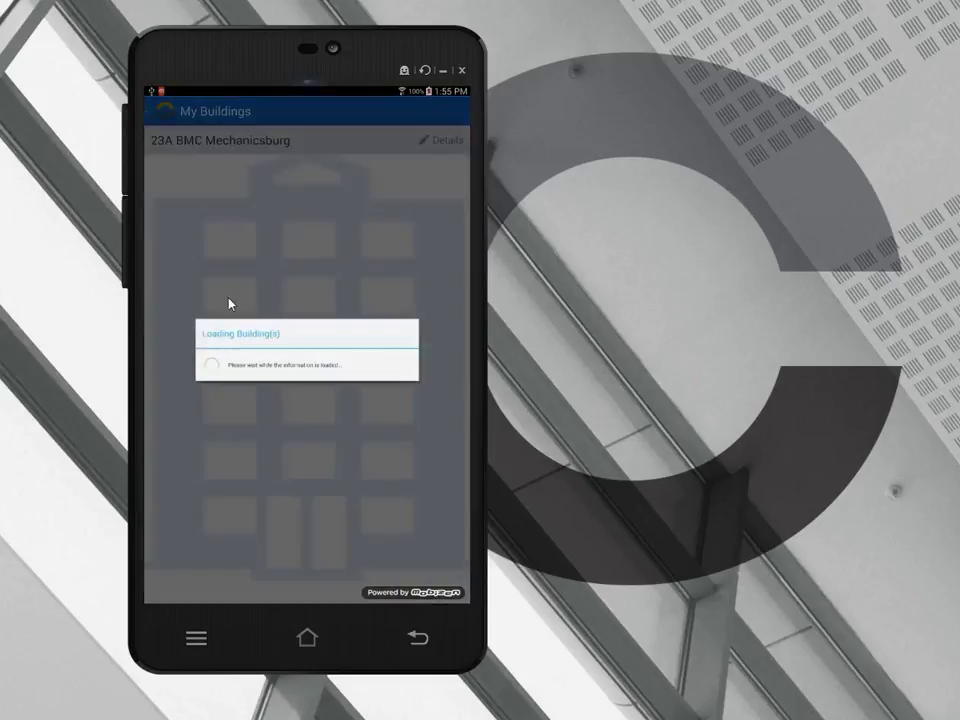
click(243, 145)
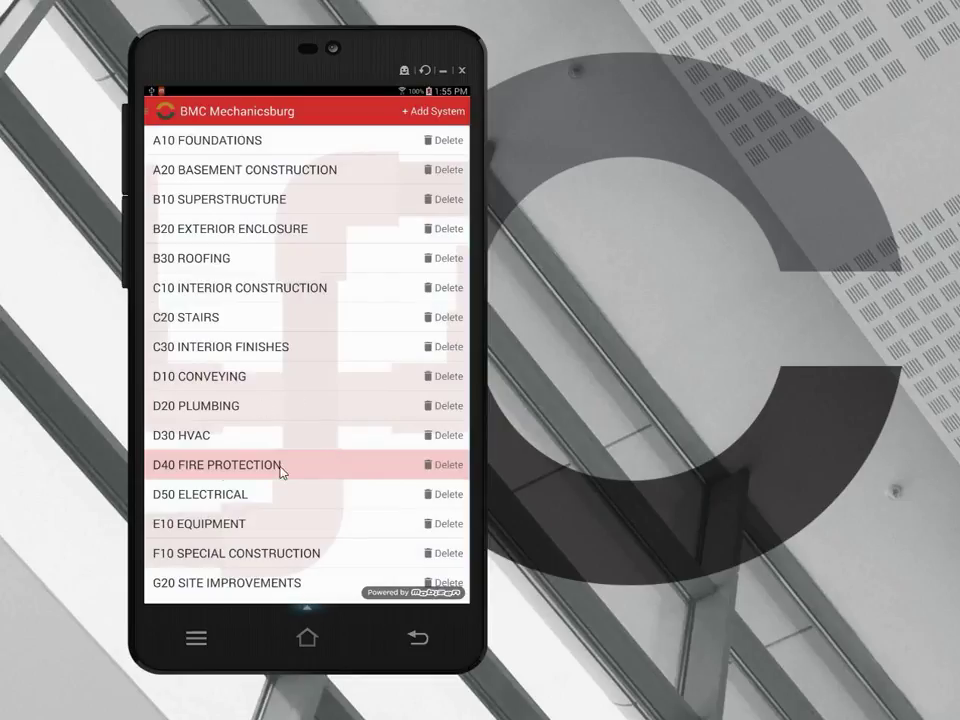
click(228, 468)
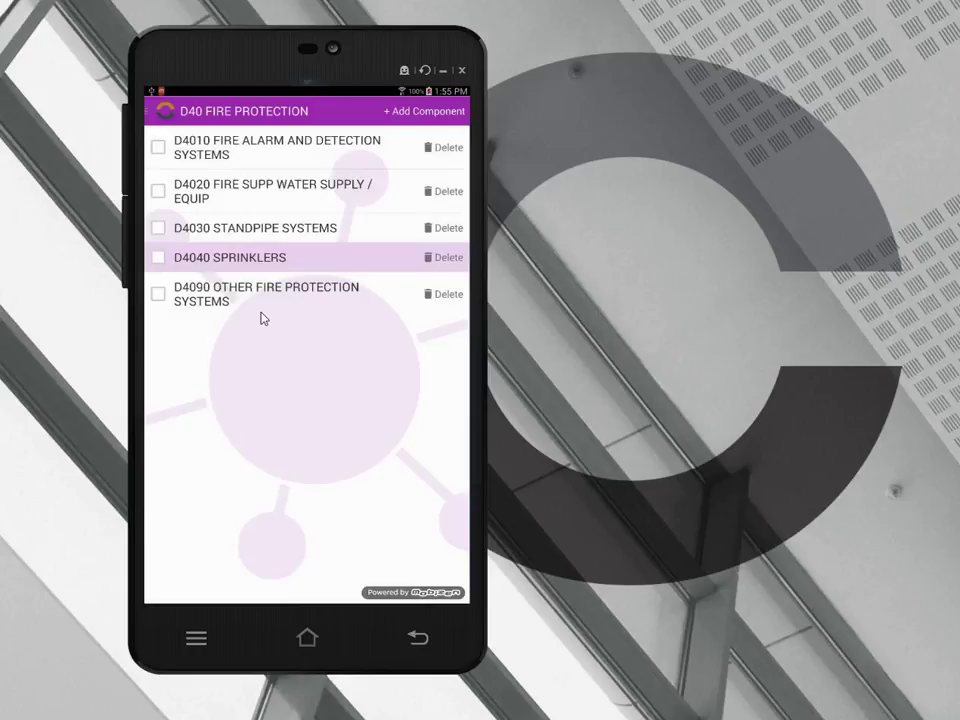
click(258, 262)
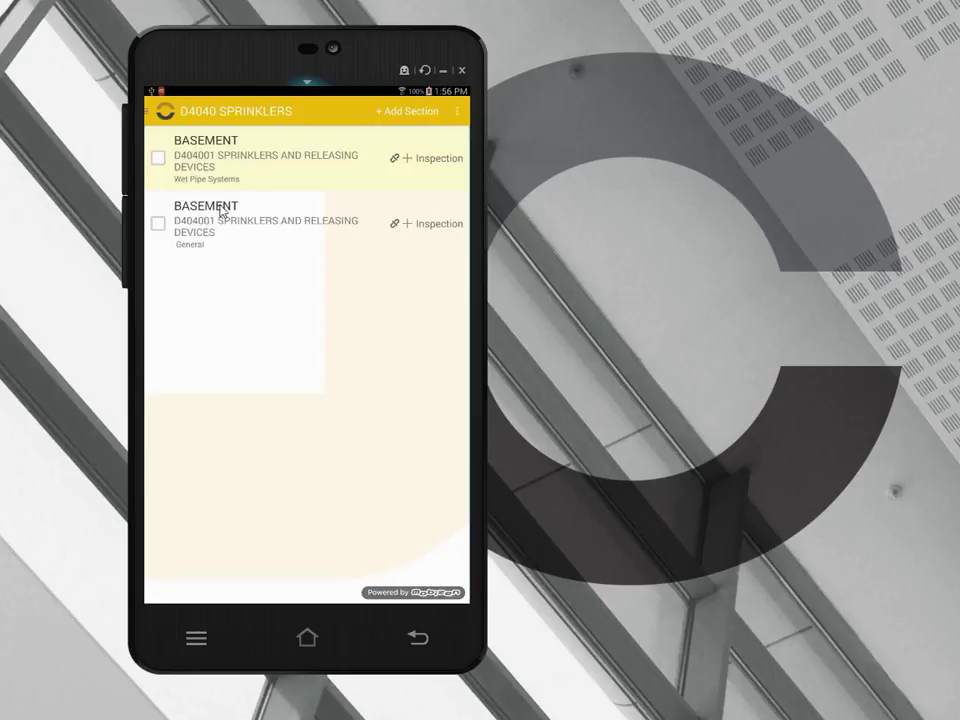
- Open the General BASEMENT sprinkler section and leave Add Details without saving
click(221, 209)
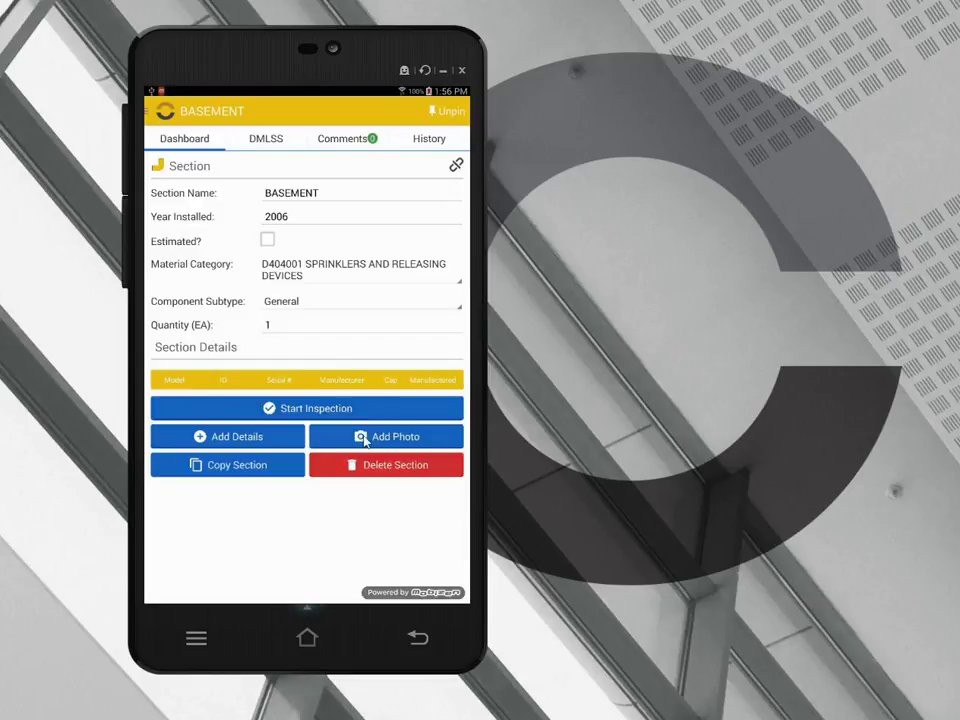
click(224, 437)
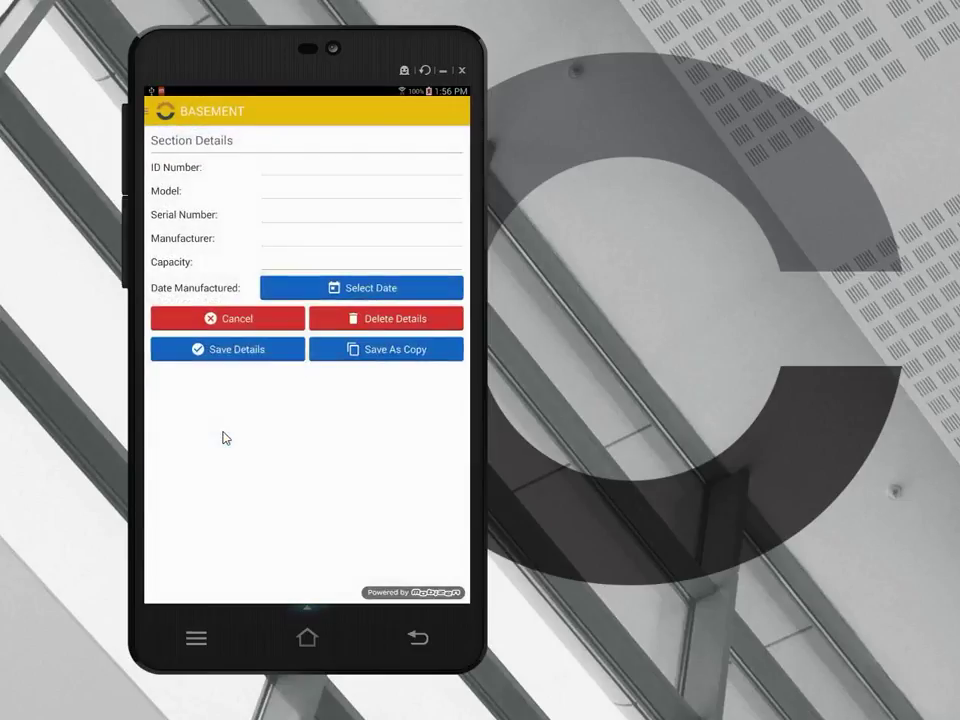
click(410, 637)
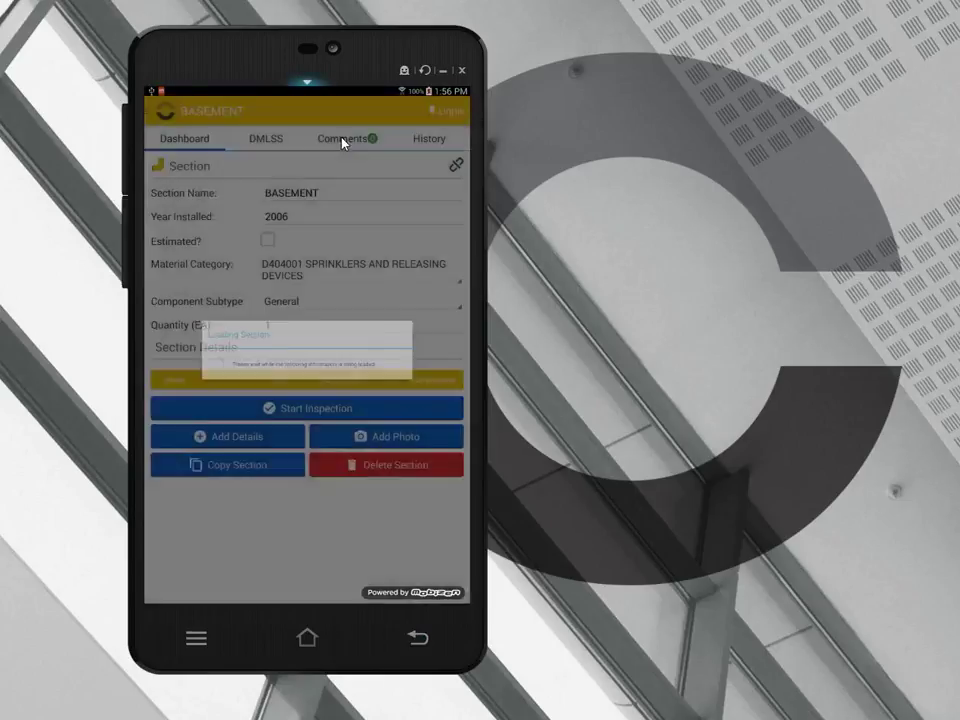
- Check the section's Comments and empty History, then return to its Dashboard
click(341, 139)
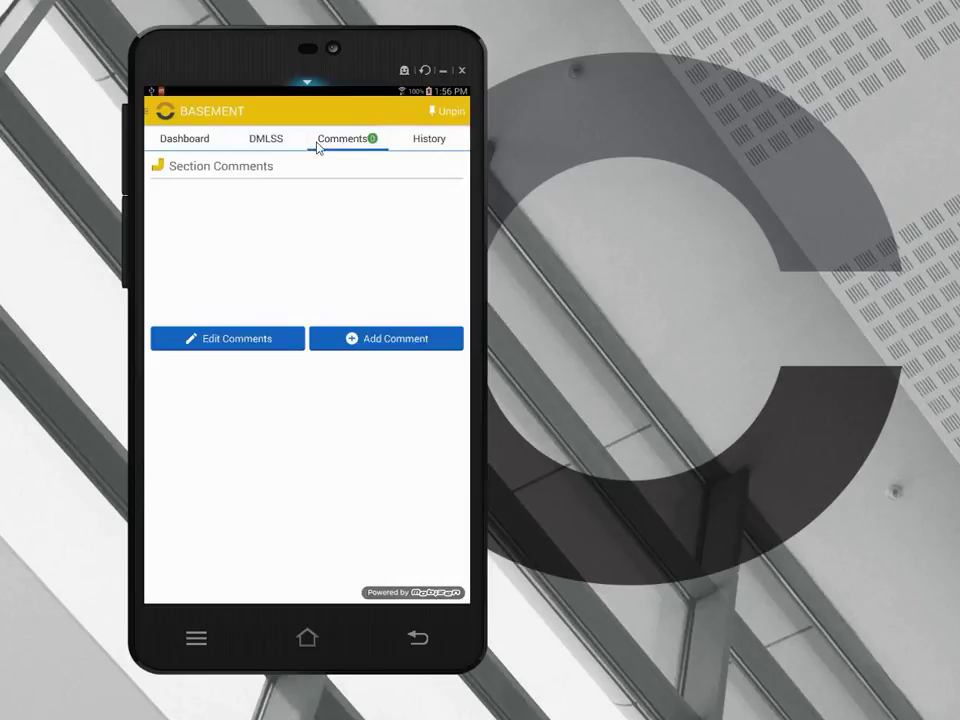
click(430, 143)
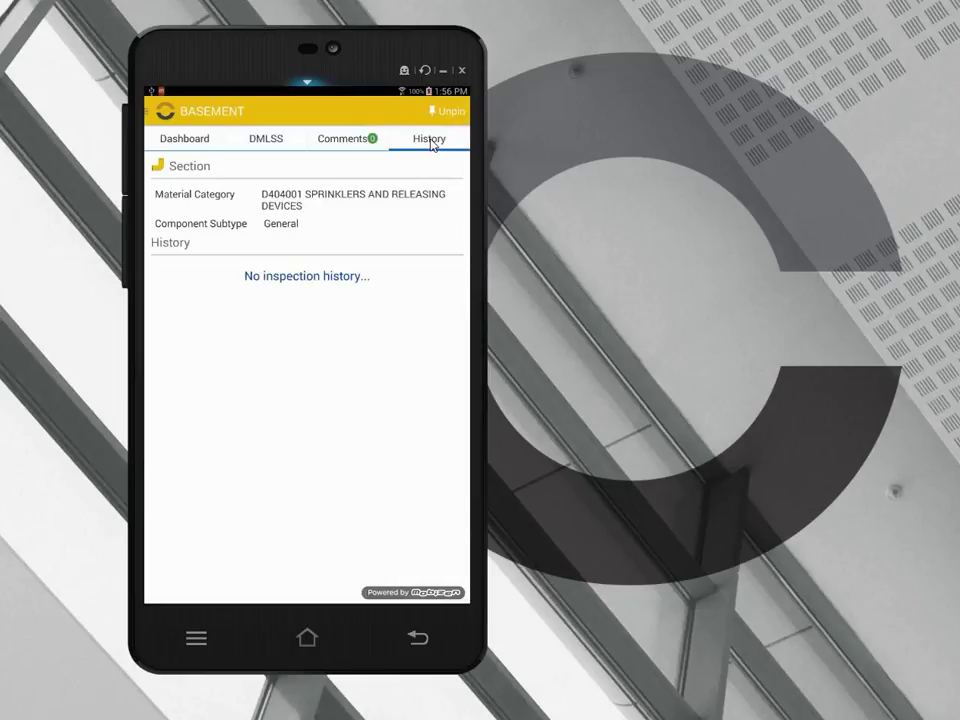
click(177, 146)
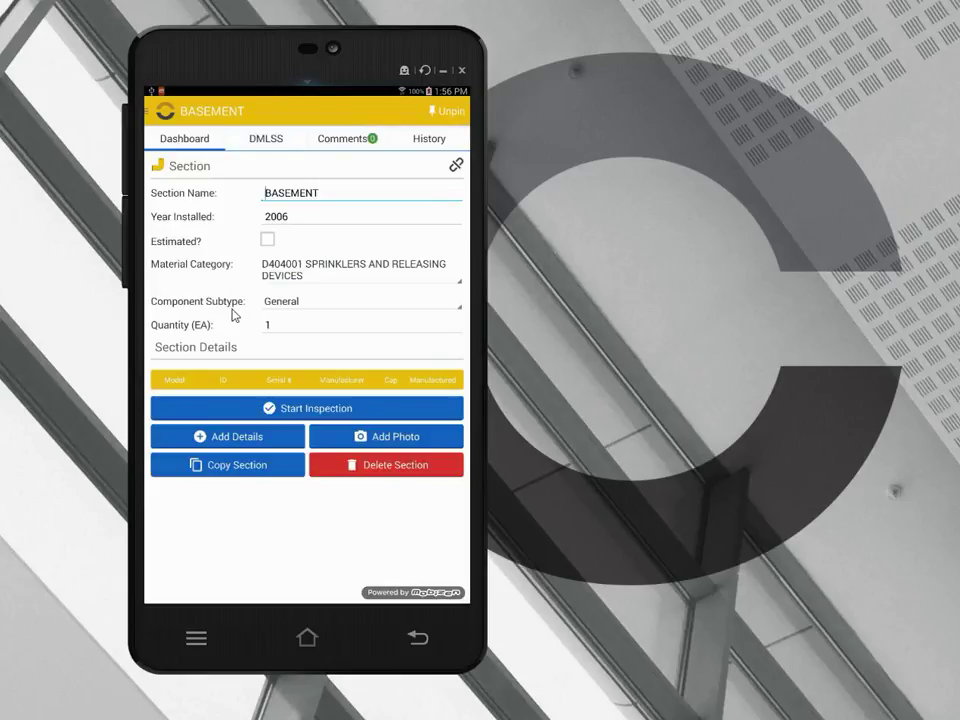
- Start a Direct Rating Inspection, read the rating help, and rate the section Amber -
click(292, 410)
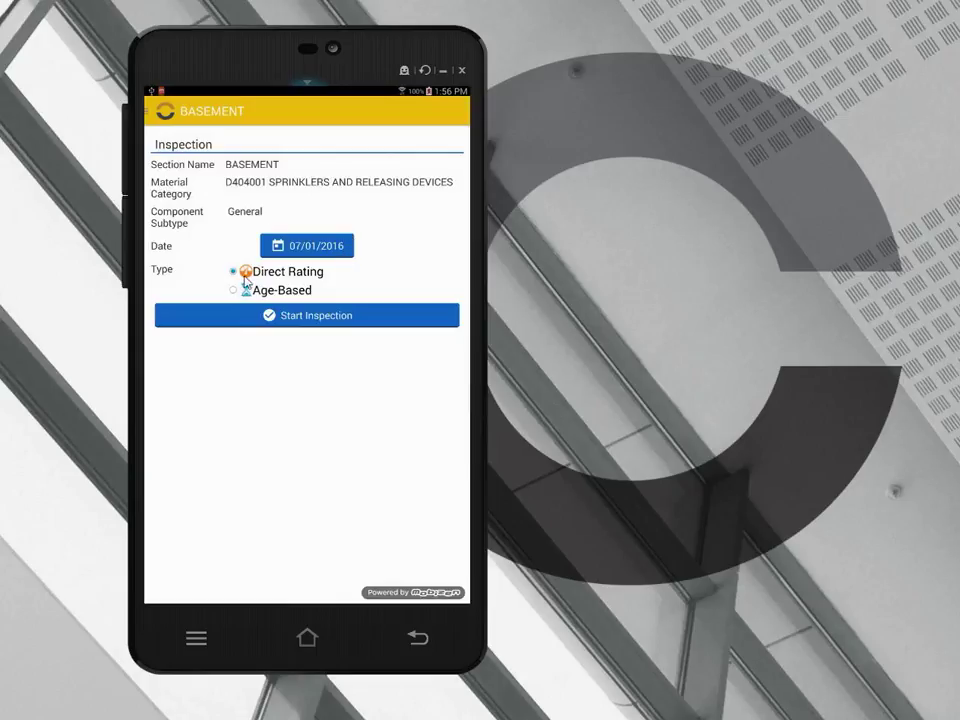
click(298, 321)
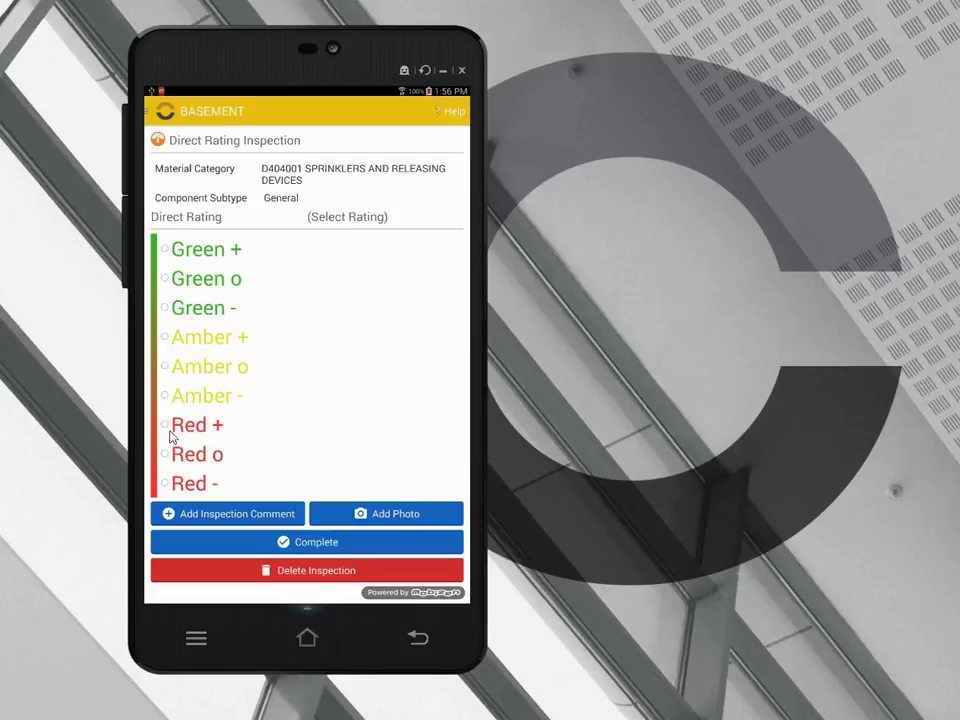
click(452, 112)
scroll(291, 313, down, 2)
scroll(290, 316, down, 1)
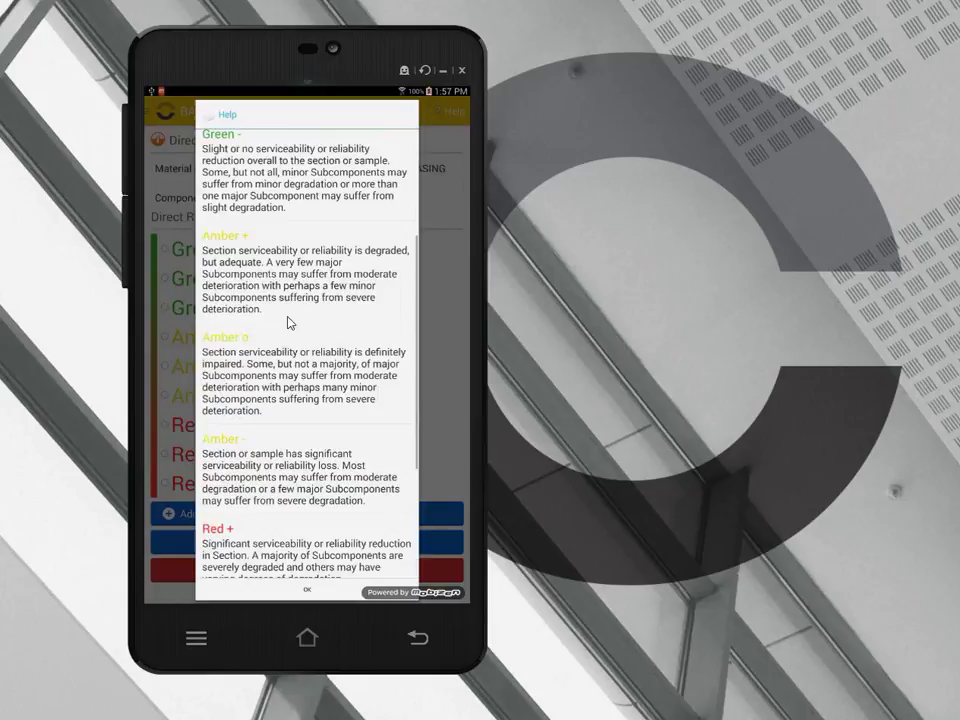
click(306, 594)
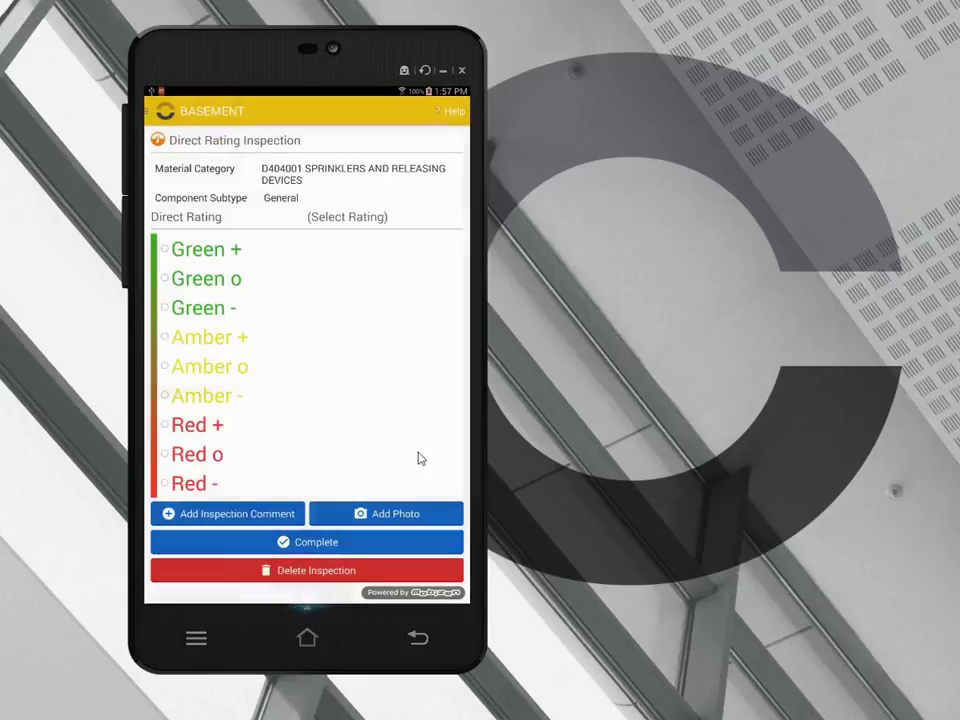
click(166, 396)
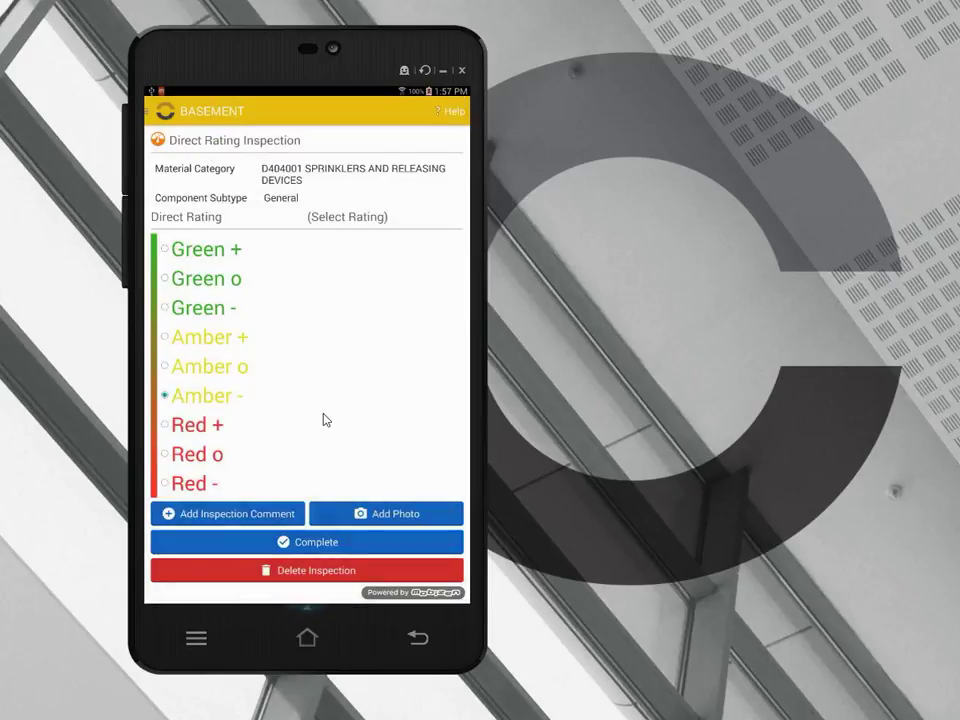
click(226, 514)
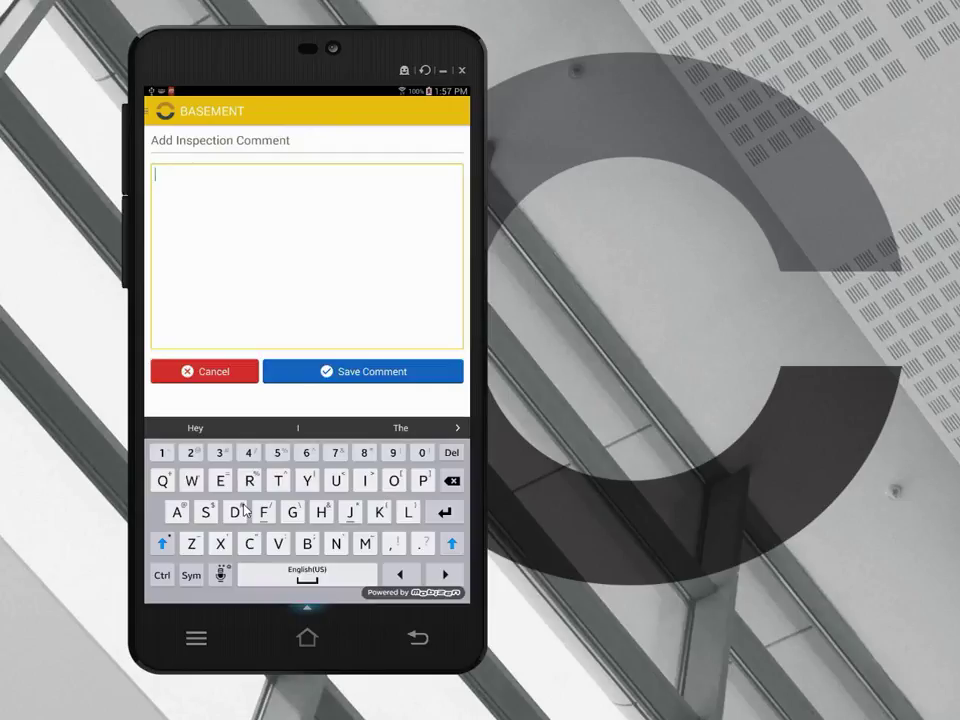
click(222, 577)
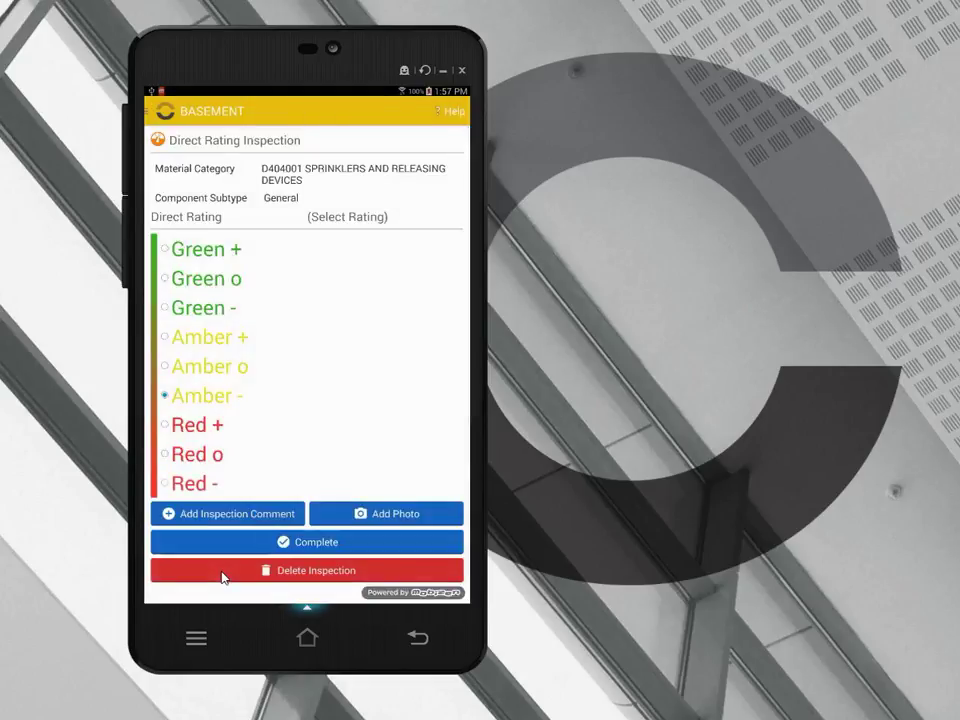
- Take and keep a photo of the sprinkler pulling away from the ceiling
click(391, 514)
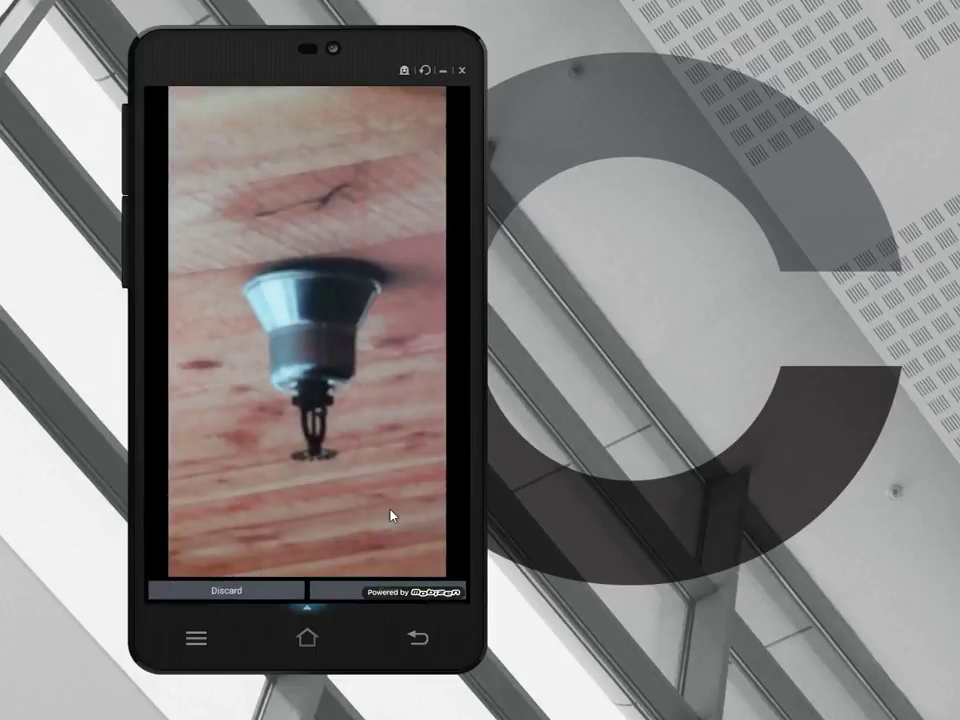
click(346, 597)
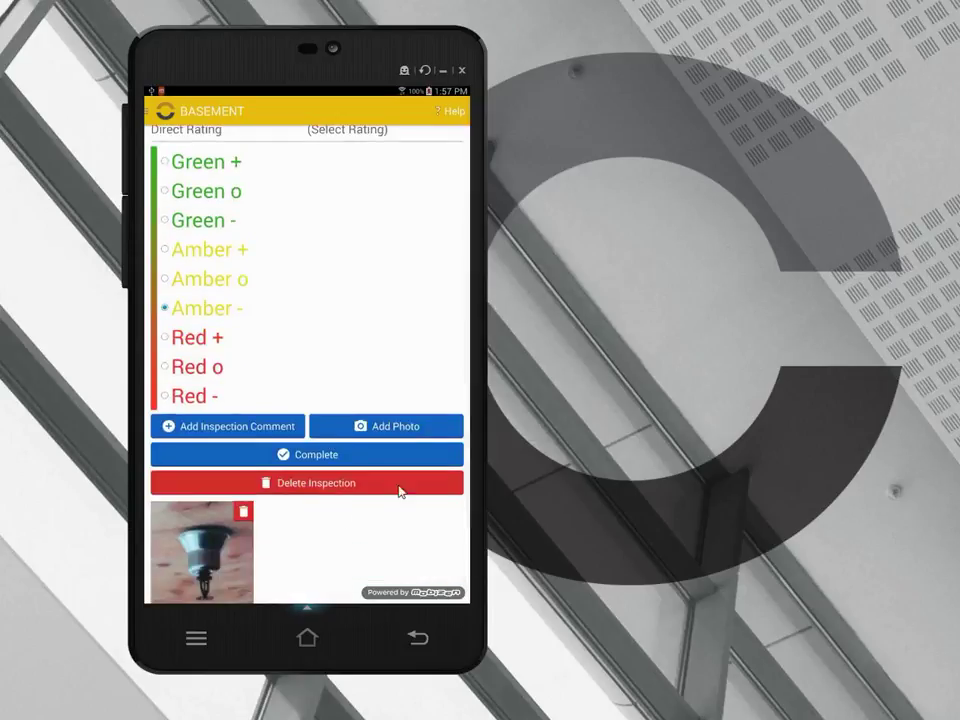
- Complete the Amber - BASEMENT inspection and show the D40 FIRE PROTECTION system options
click(307, 455)
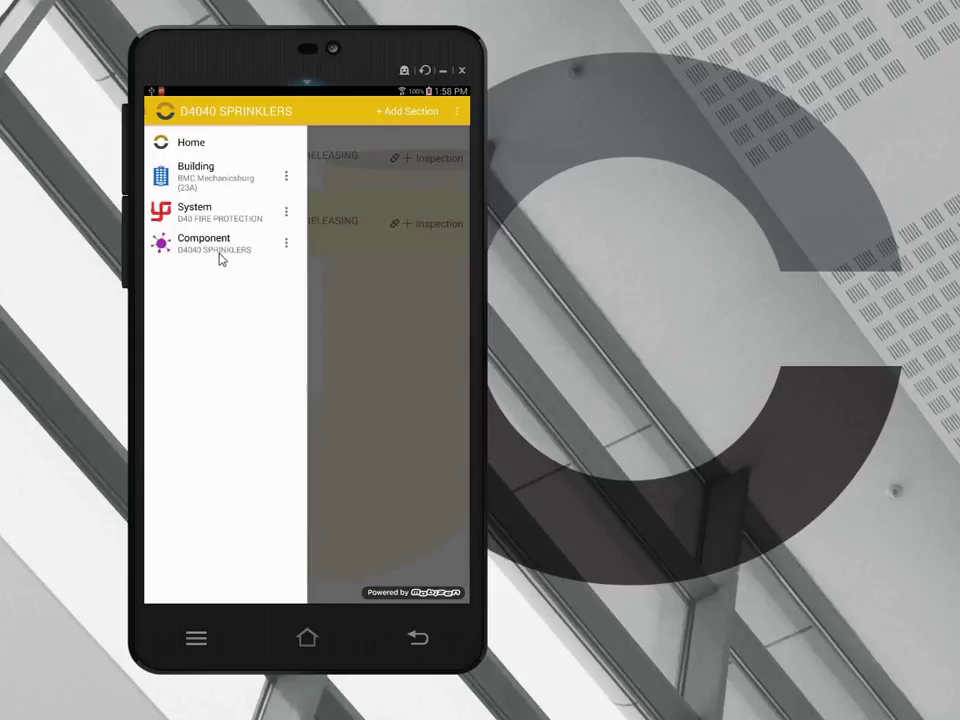
click(287, 214)
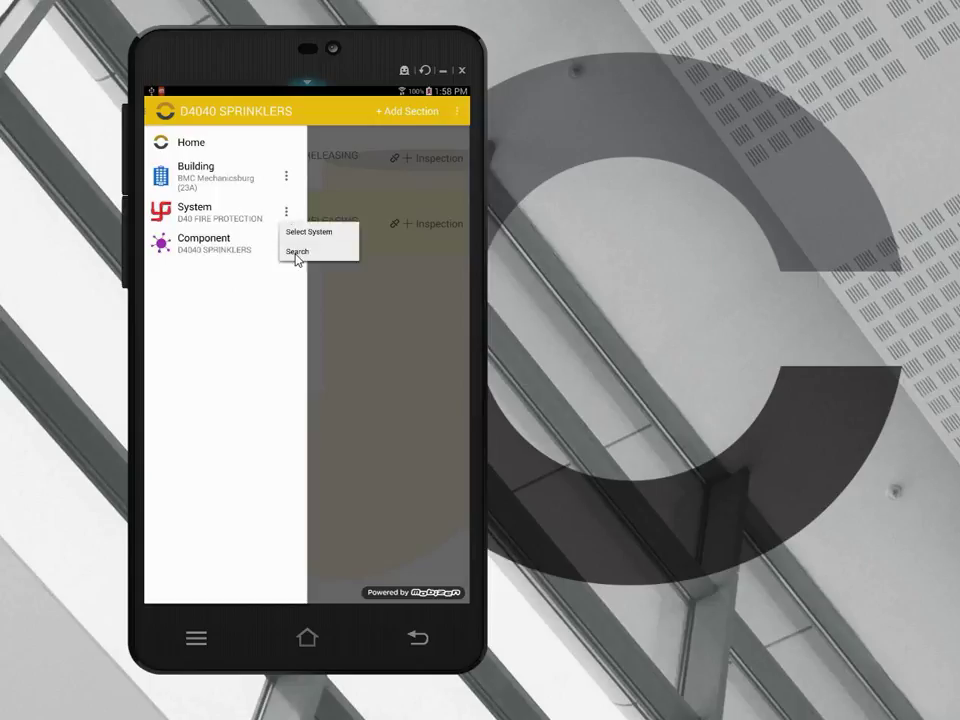
- Search D40 FIRE PROTECTION for 'stand' and bring up actions for the BASEMENT riser result
click(297, 254)
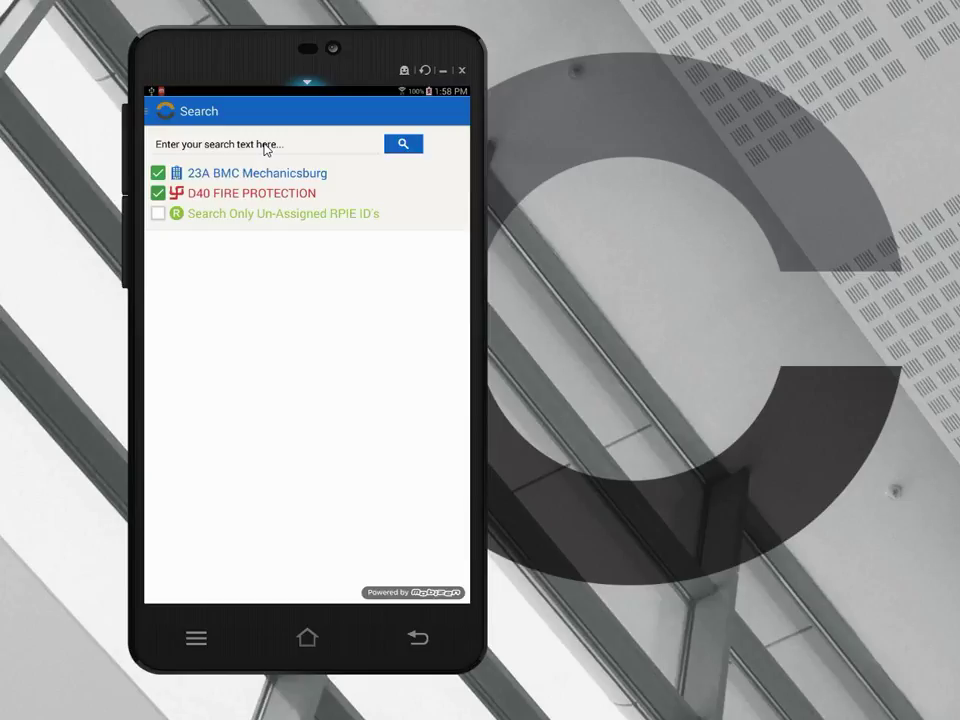
click(266, 147)
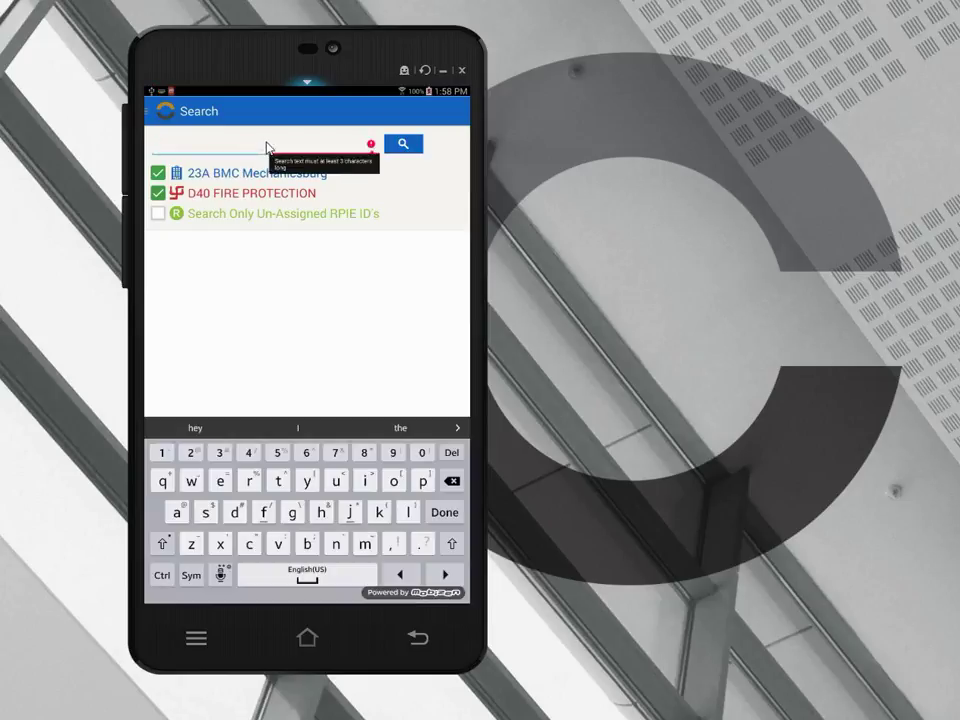
text(stand)
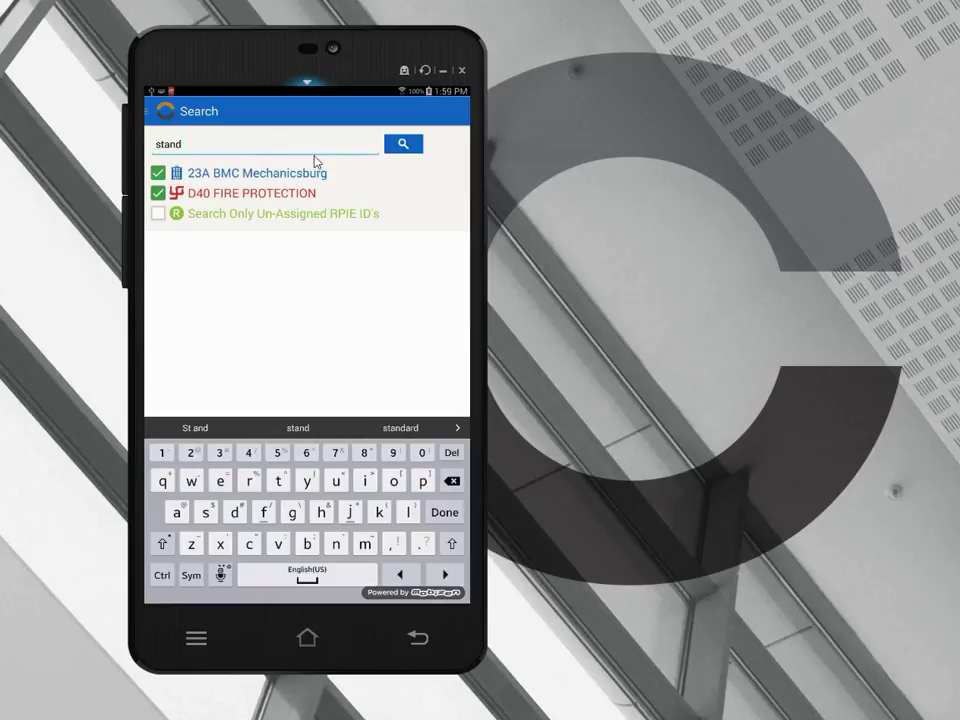
click(403, 145)
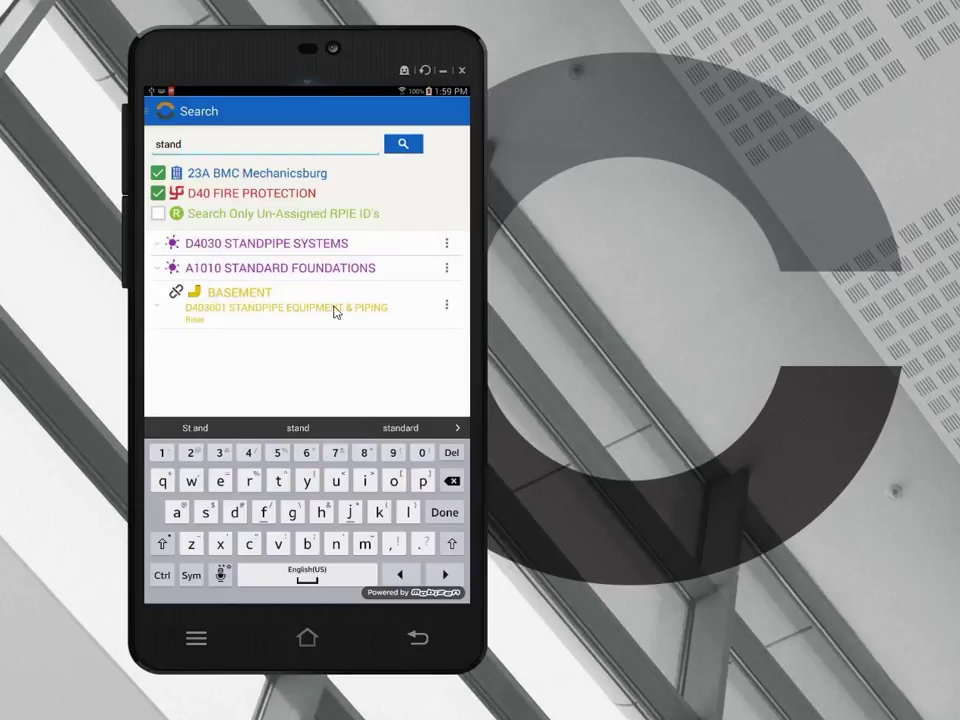
click(449, 307)
- View the BASEMENT standpipe riser section, installed 1944 with quantity 2
click(425, 266)
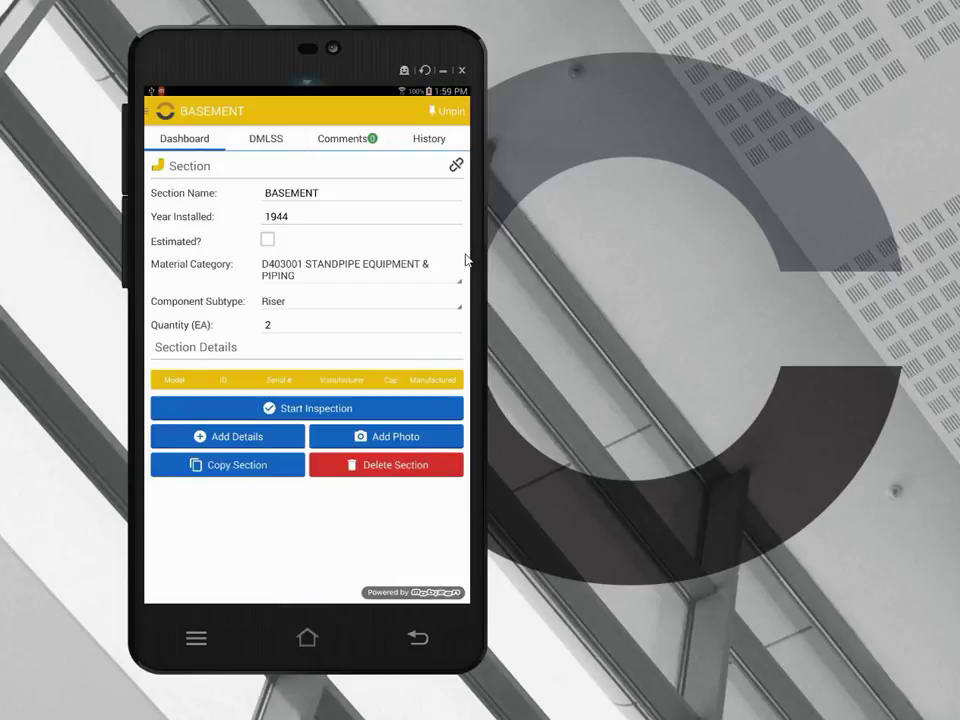
- In Pinned Sections, raise pull stations to 7, control panels to 2, wet pipe sprinklers to 1537 SF
drag(467, 255, 261, 270)
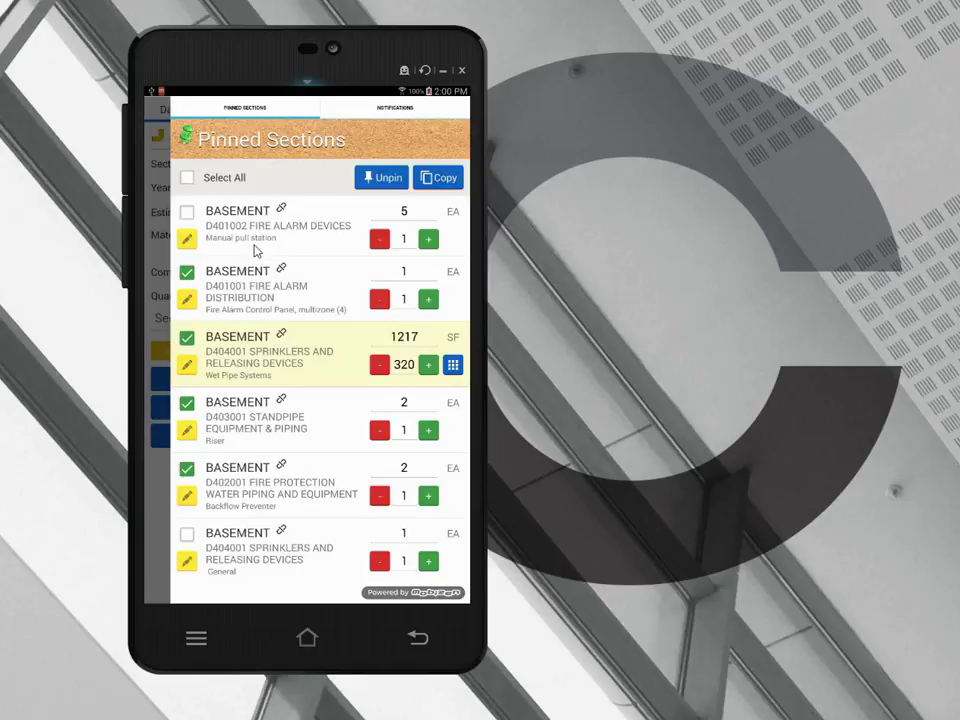
click(428, 241)
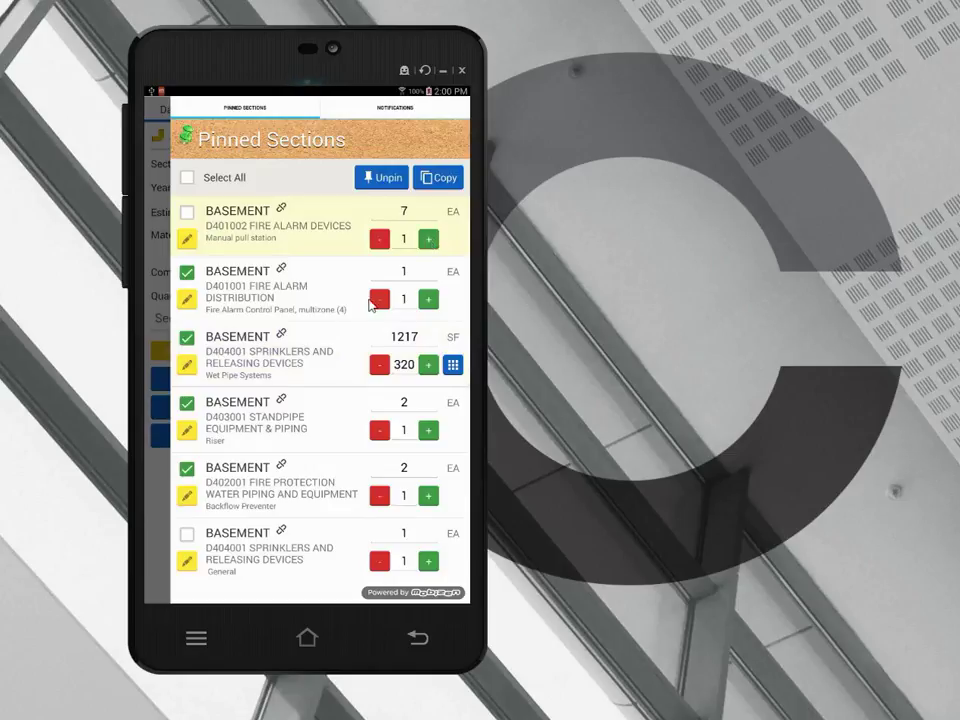
click(427, 300)
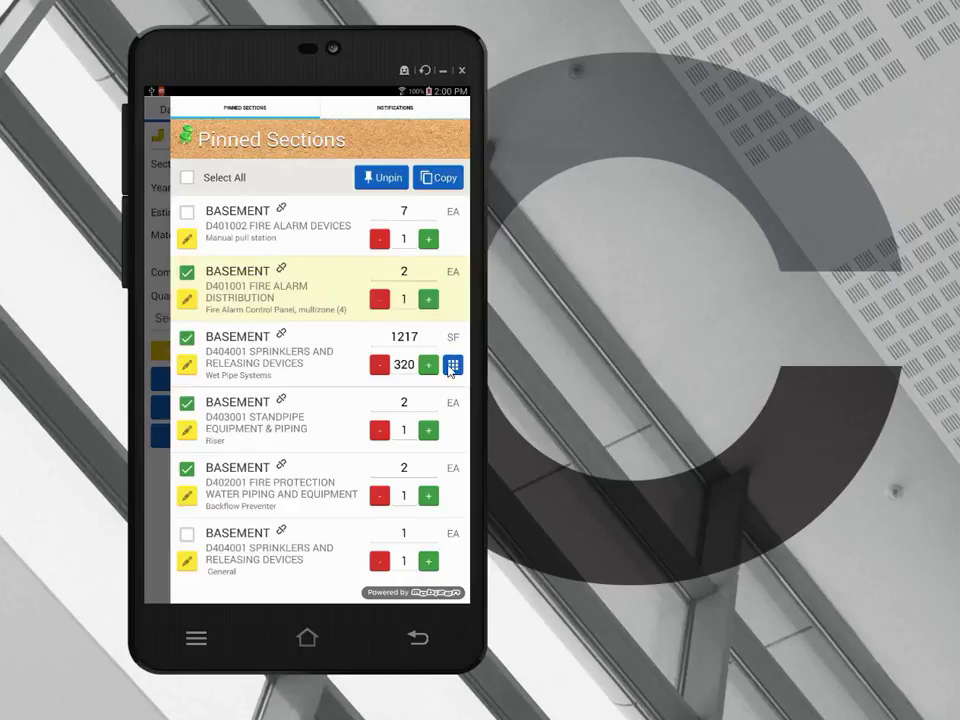
click(453, 365)
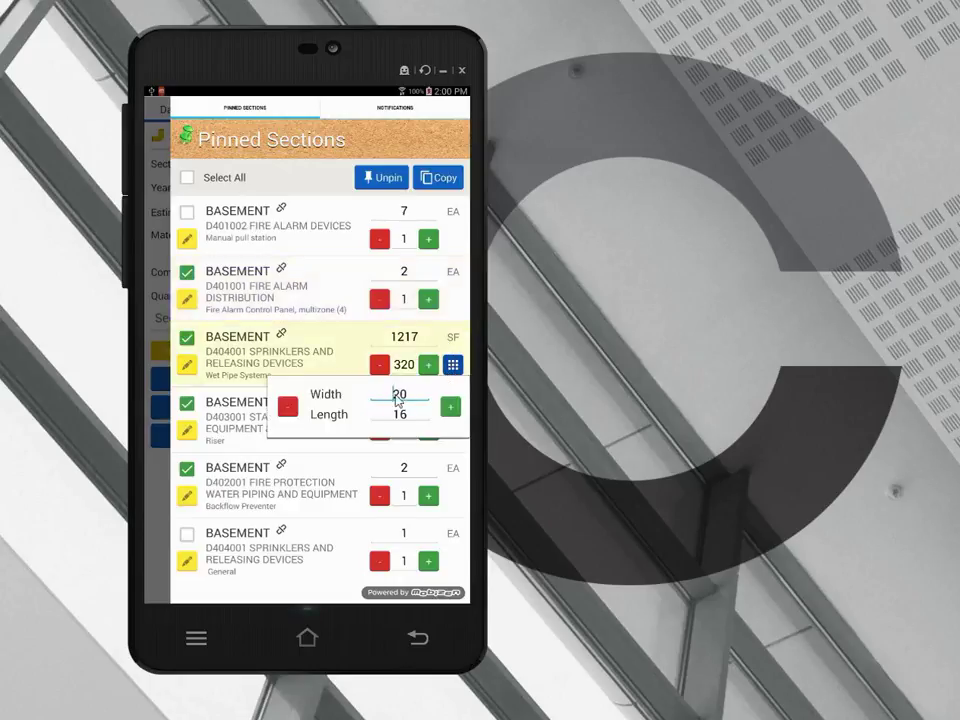
click(349, 371)
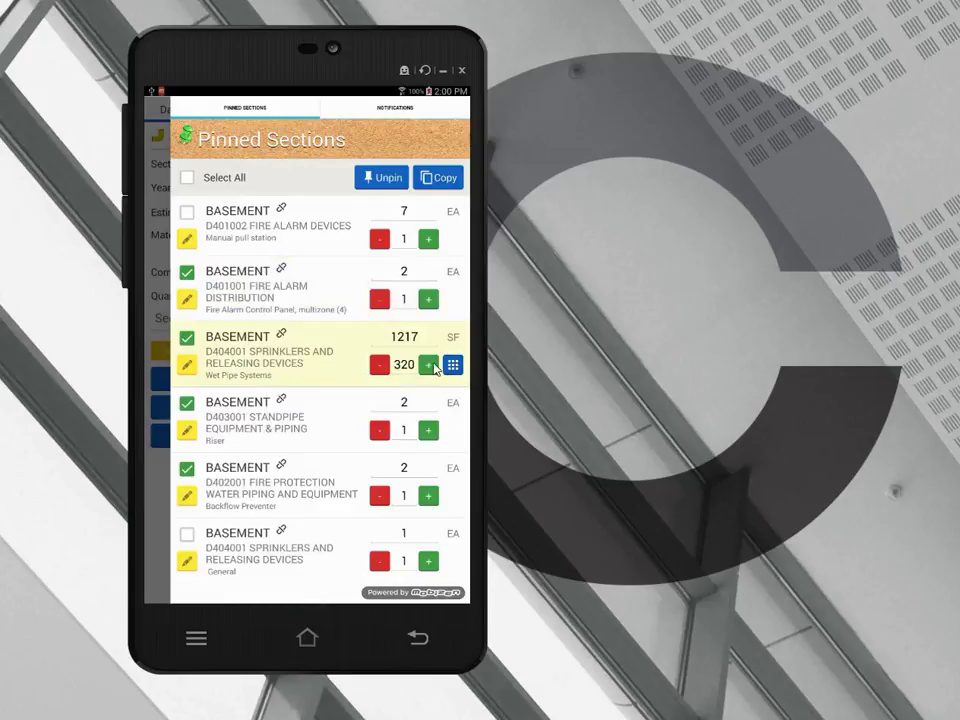
click(429, 364)
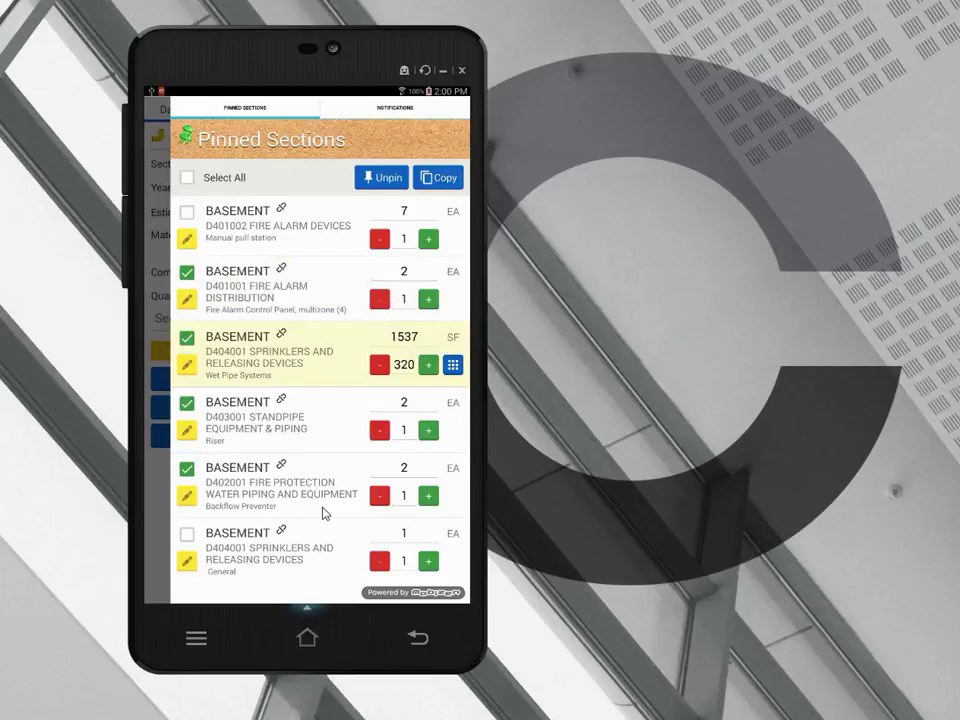
- Open the pinned BASEMENT D404001 General sprinklers section's dashboard
click(252, 546)
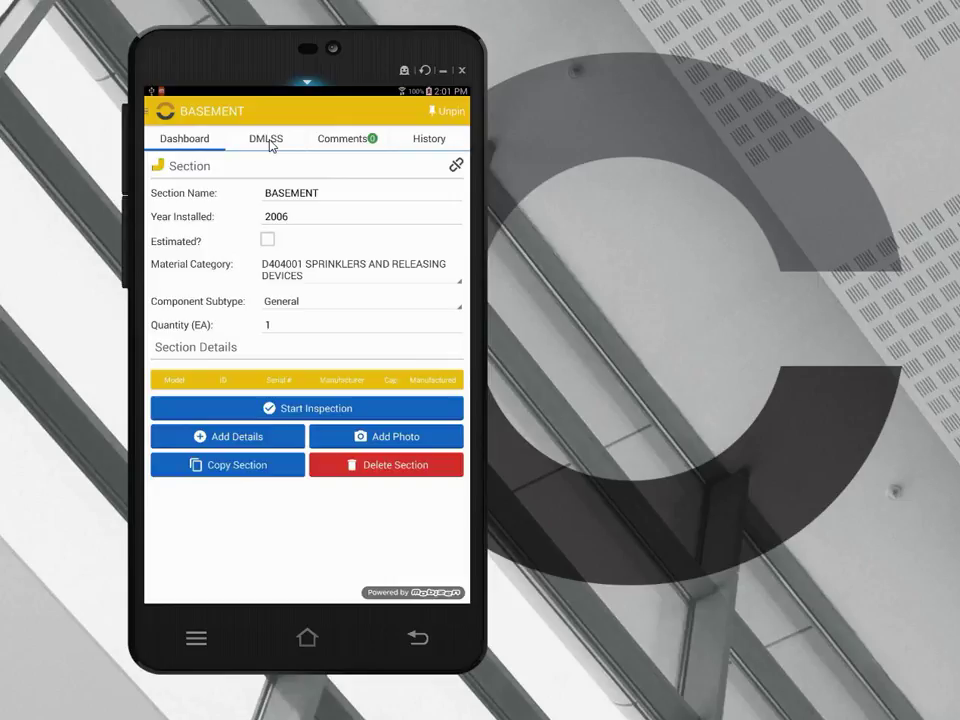
- Browse the DMLSS RPIE list and review 23A-FSSH-11-B's details without changes
click(271, 146)
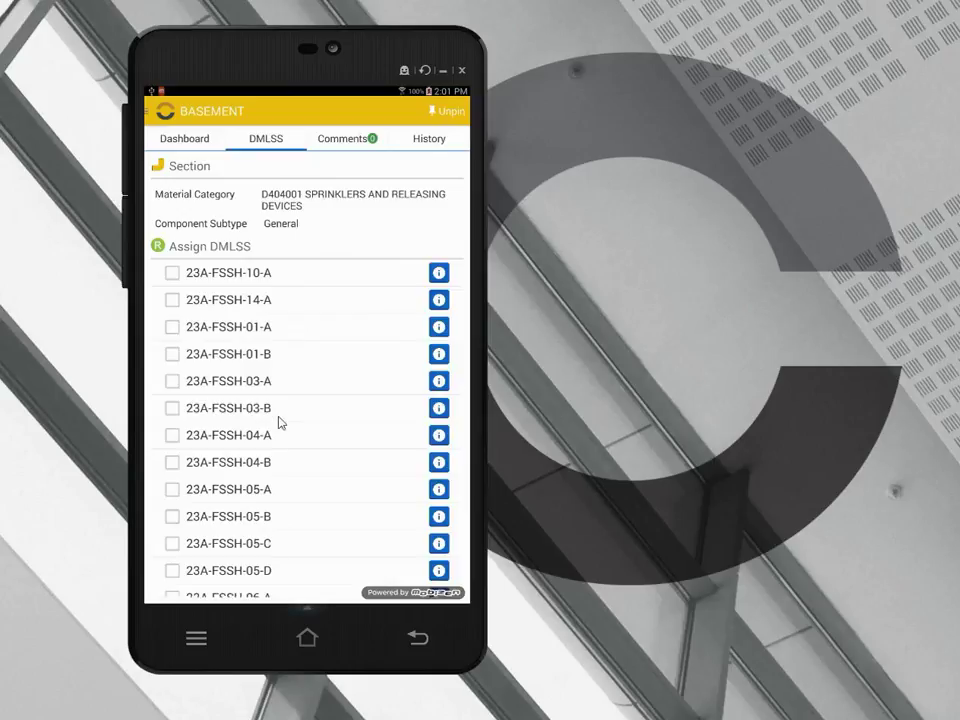
scroll(281, 422, down, 3)
scroll(284, 423, down, 5)
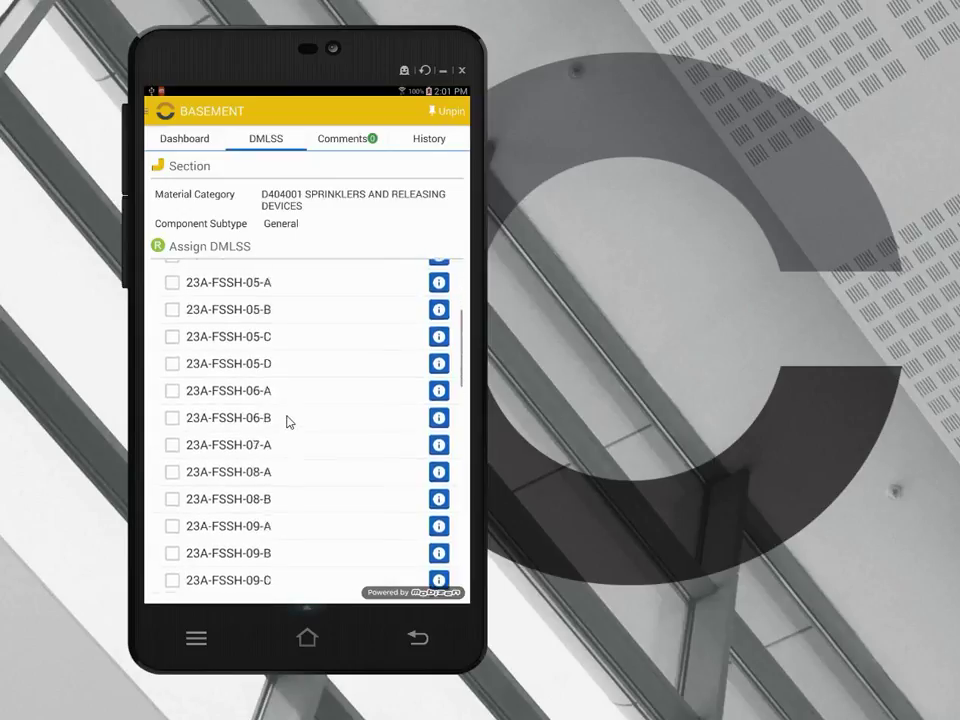
scroll(287, 421, down, 5)
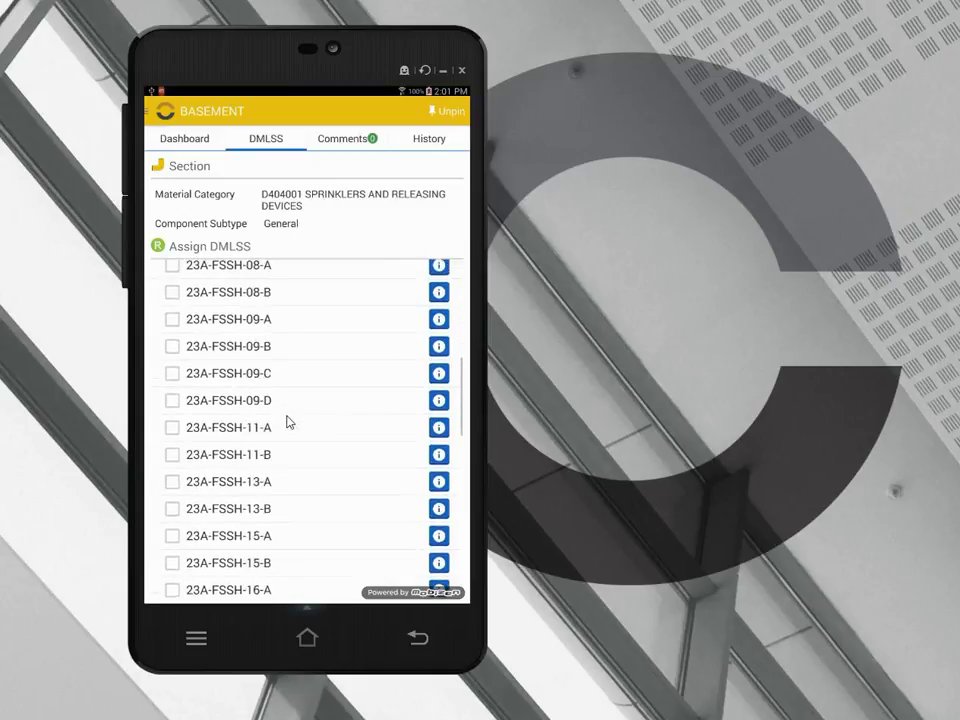
scroll(287, 421, down, 5)
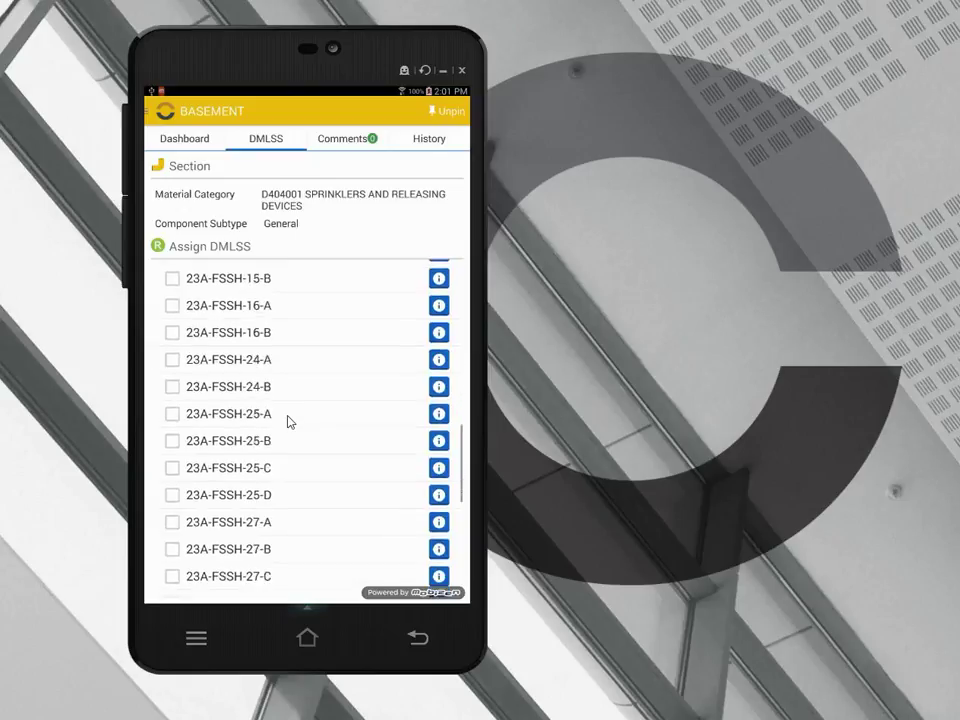
scroll(287, 422, down, 1)
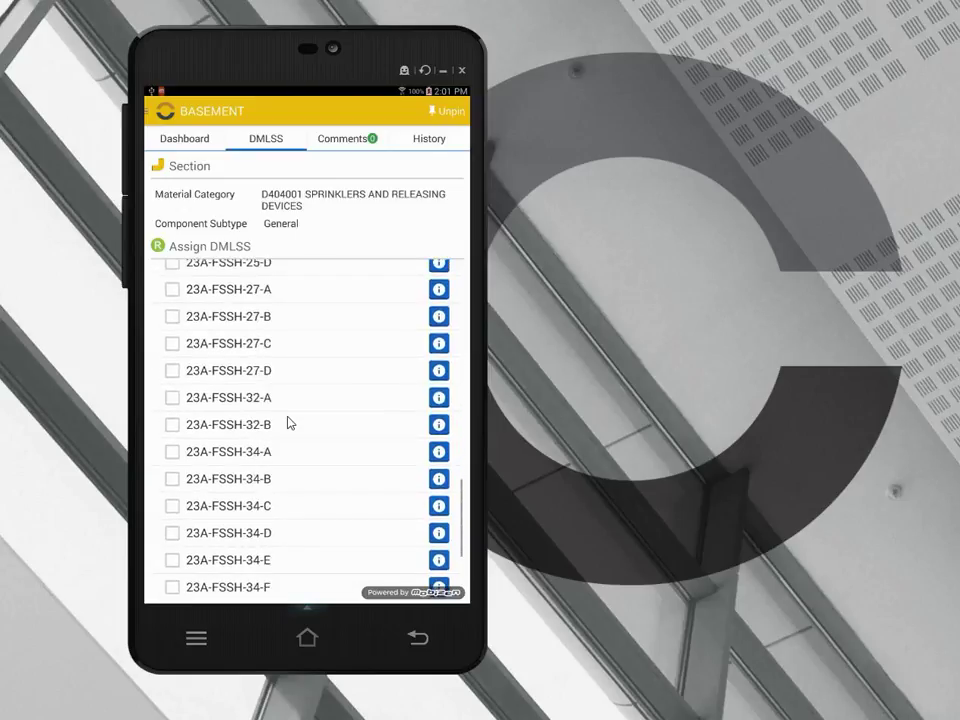
scroll(287, 422, up, 5)
scroll(287, 422, up, 2)
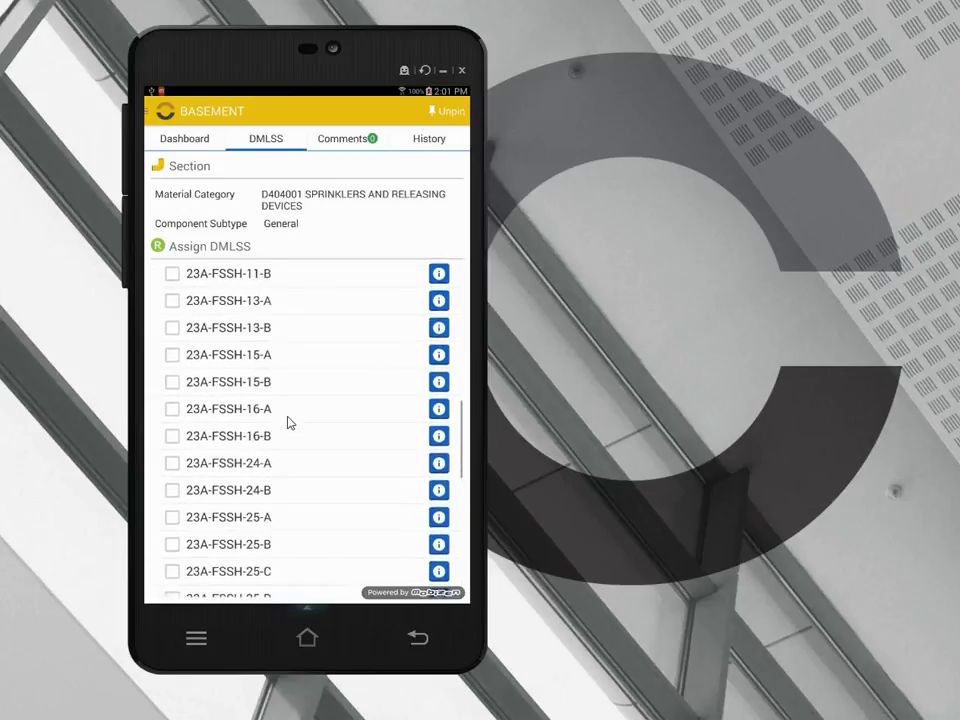
scroll(306, 371, up, 1)
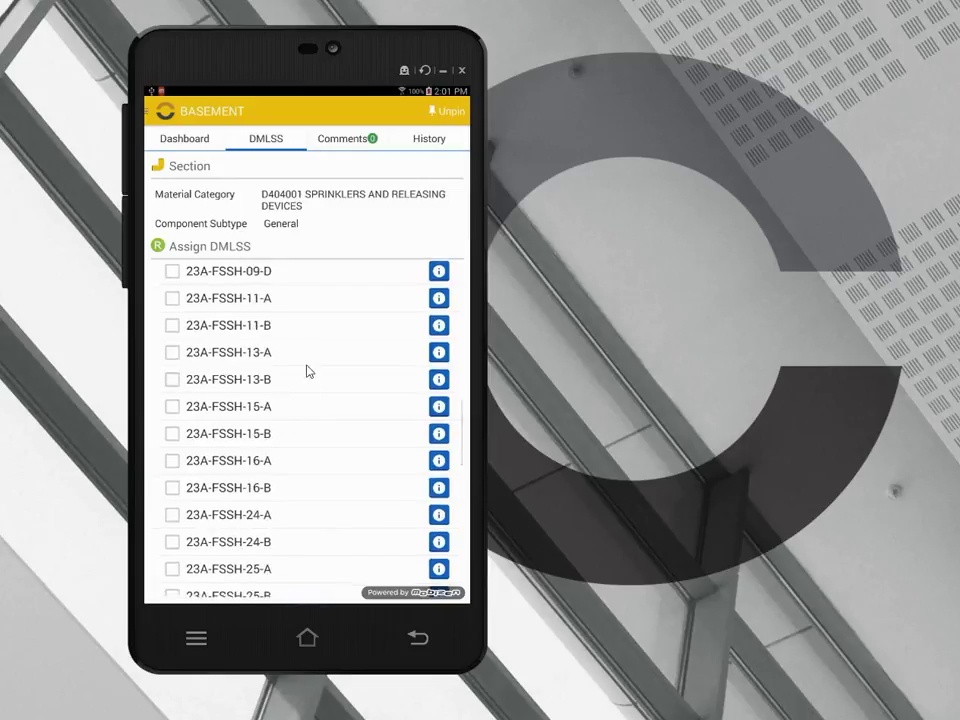
click(439, 327)
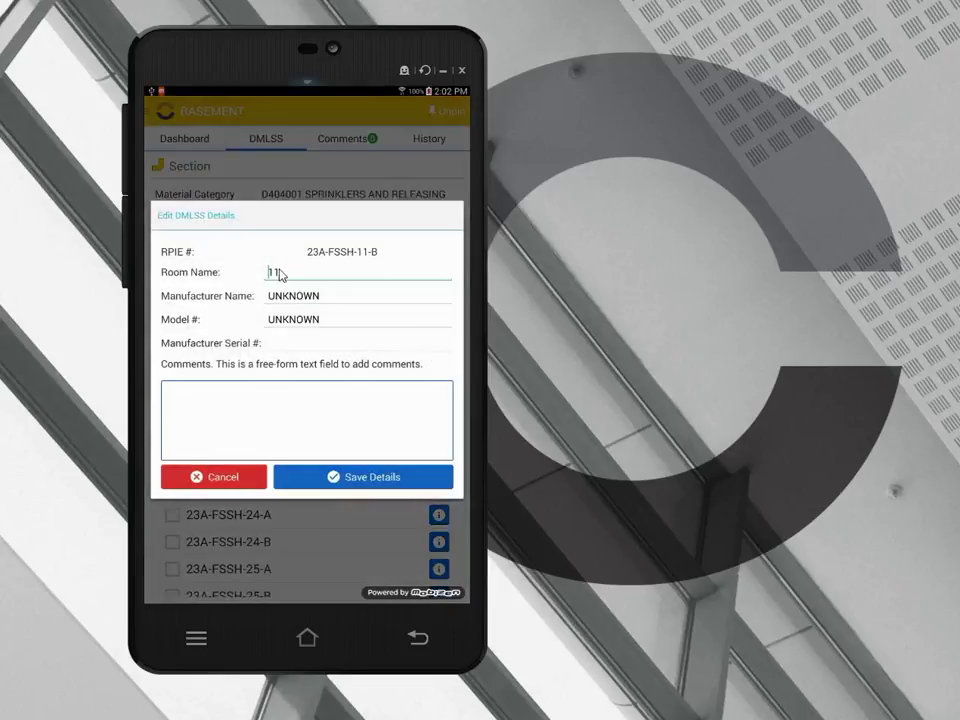
click(251, 476)
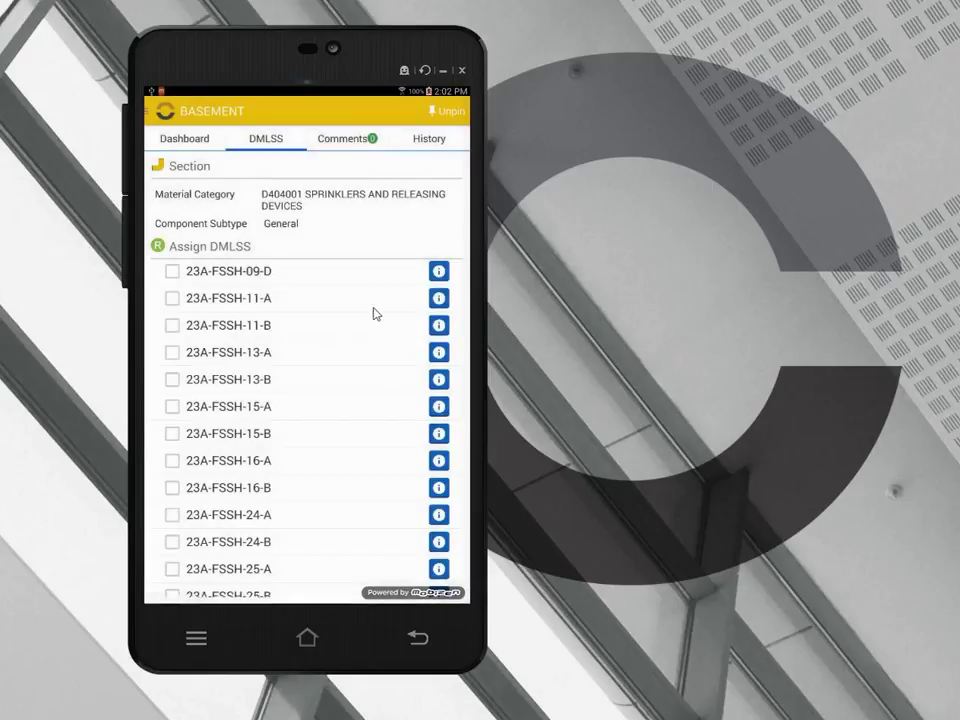
- Review 23A-FSSH-14-A's details, then link 23A-FSSH-01-B and 23A-FSSH-01-A to the section
scroll(340, 330, up, 2)
scroll(333, 354, up, 5)
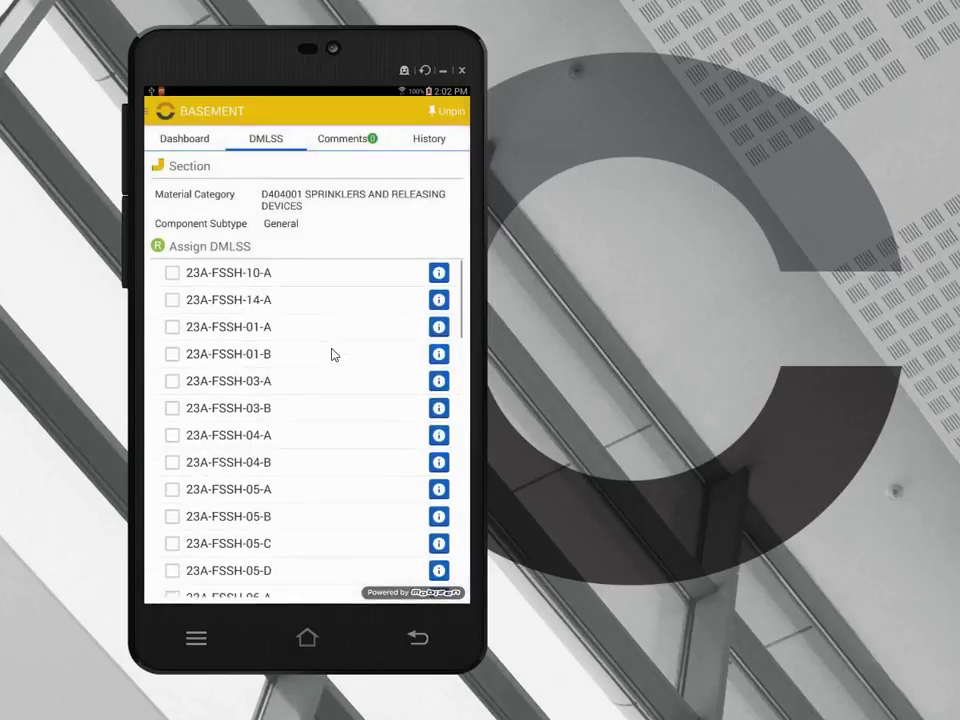
click(439, 300)
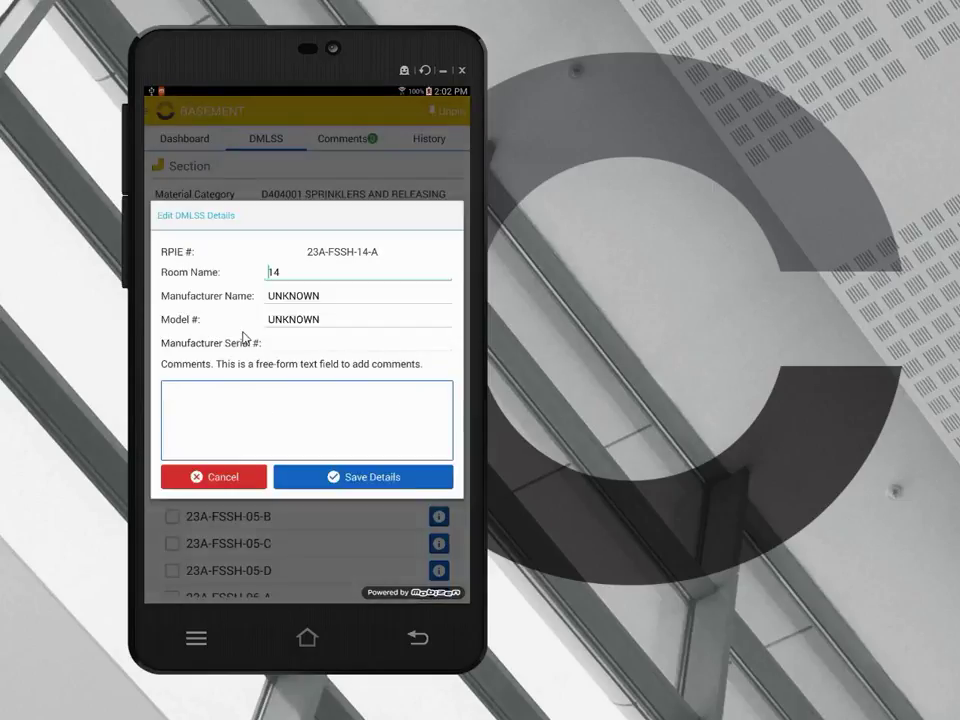
click(219, 477)
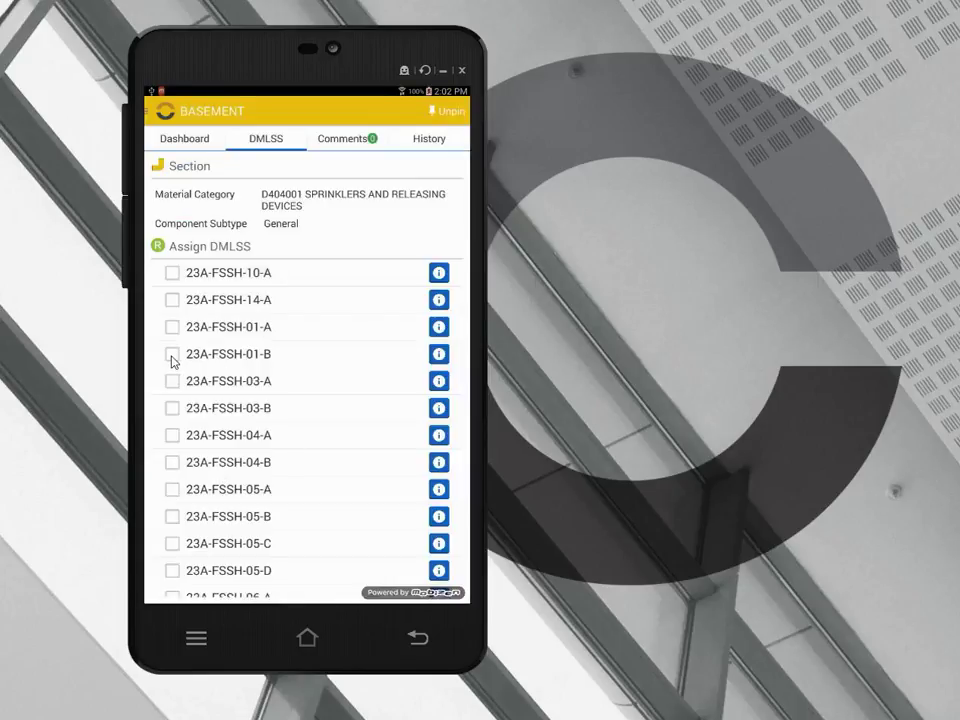
click(172, 356)
click(176, 334)
- Switch to the Dashboard tab to see 23A-FSSH-01-B and 23A-FSSH-01-A in Section Details
click(195, 142)
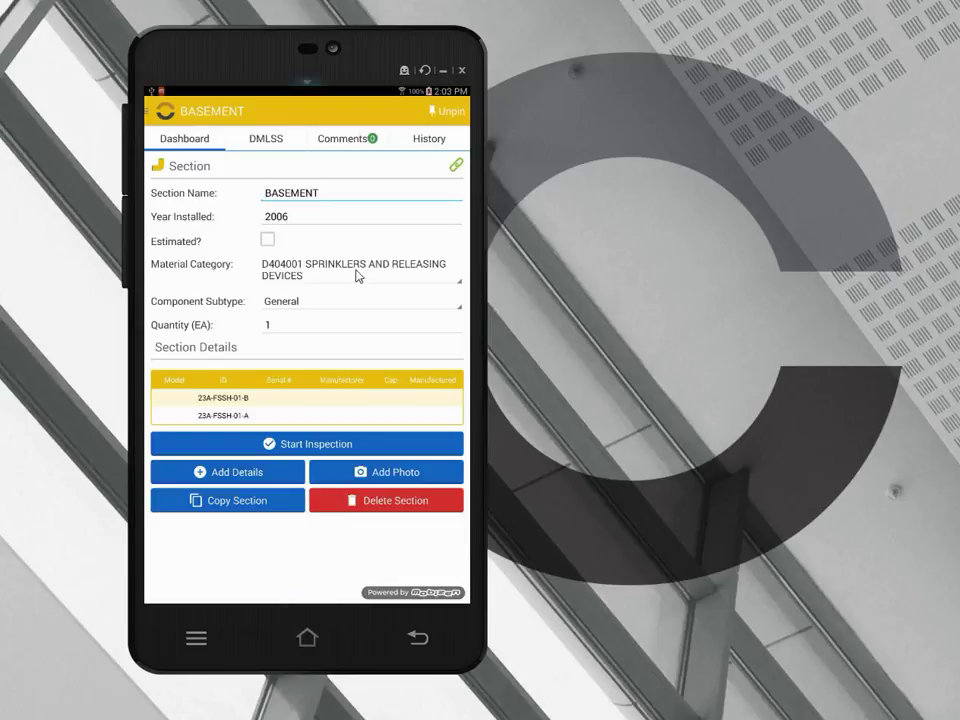
- Go back to the home screen through the navigation drawer's Home entry
click(161, 112)
click(192, 143)
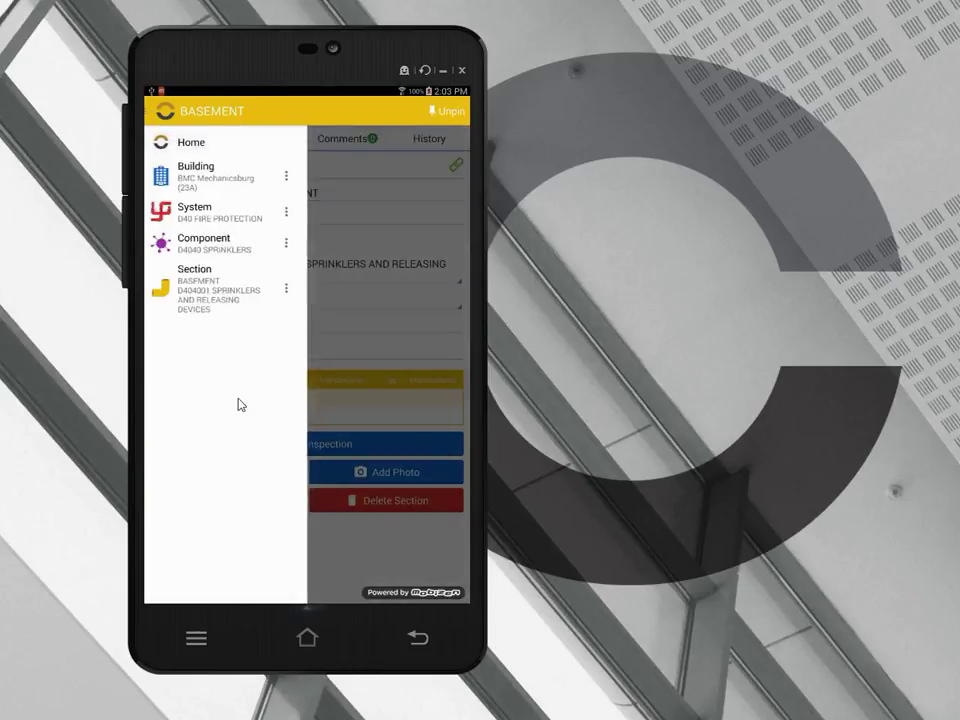